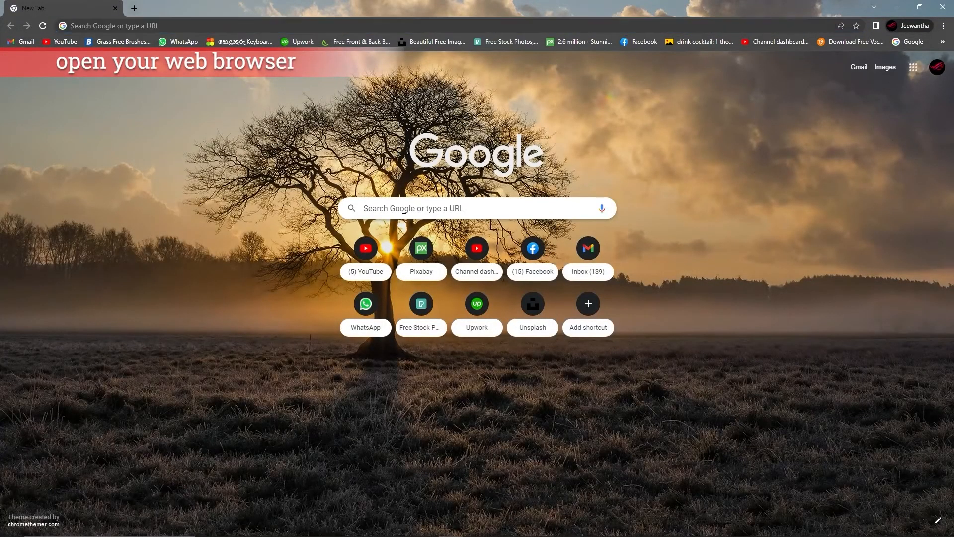
Step: Search Google for "getintopc" and open the getintopc.com result
click(415, 209)
text(getinto)
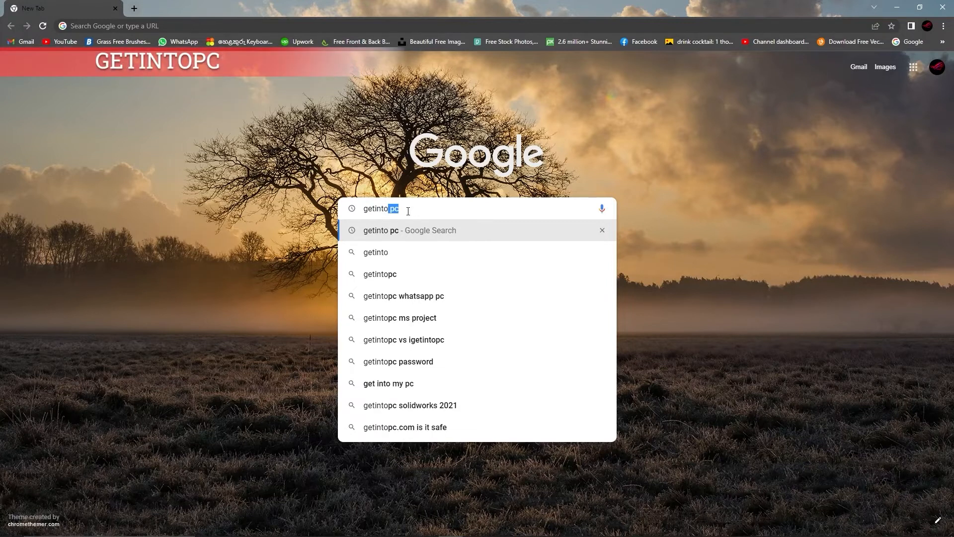
text(pc)
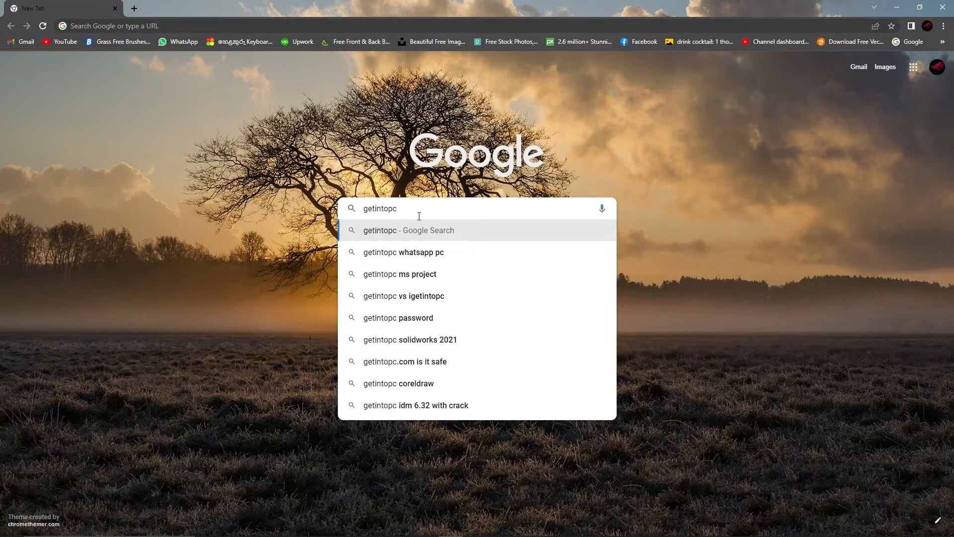
key(Return)
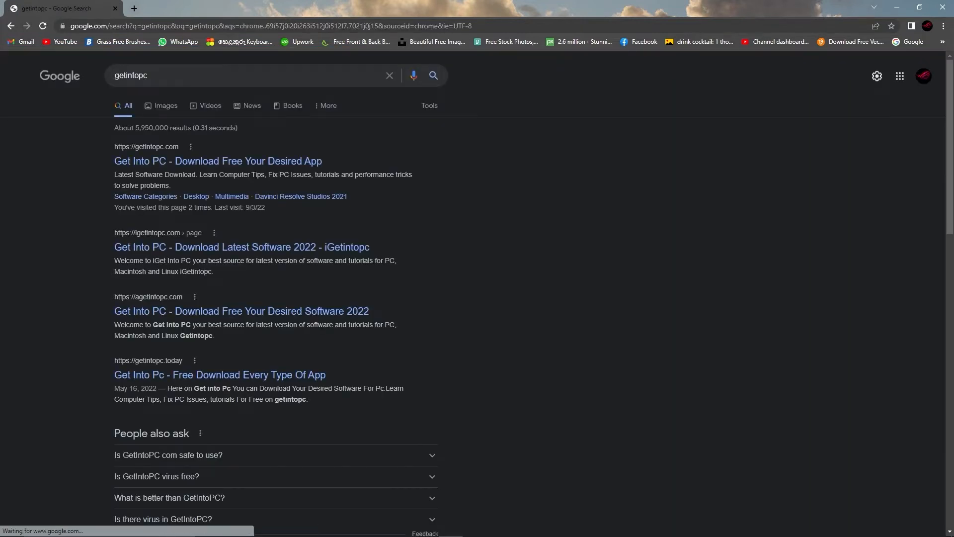
click(203, 166)
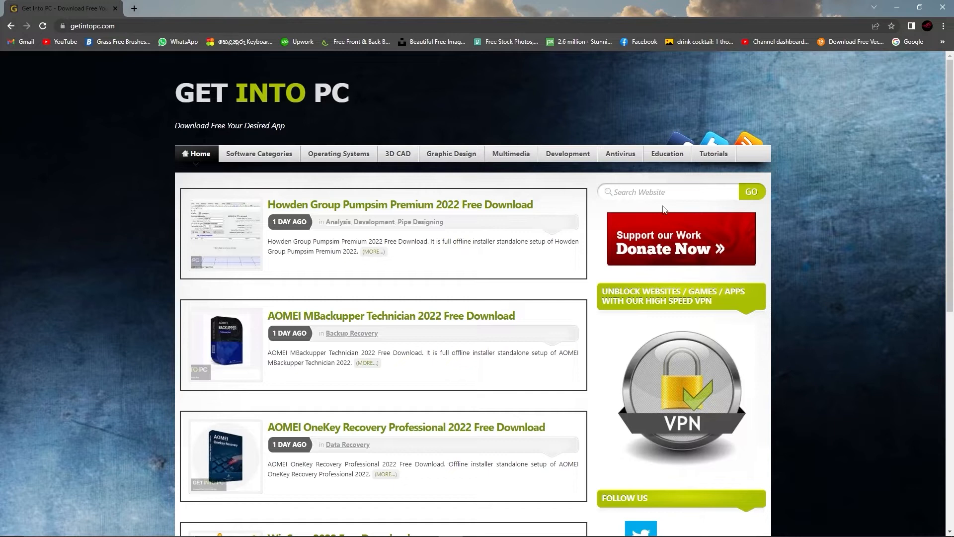
Step: Search the site for "adobe photoshop 2022" and open the Adobe Photoshop 2022 + Neural filters entry
click(642, 193)
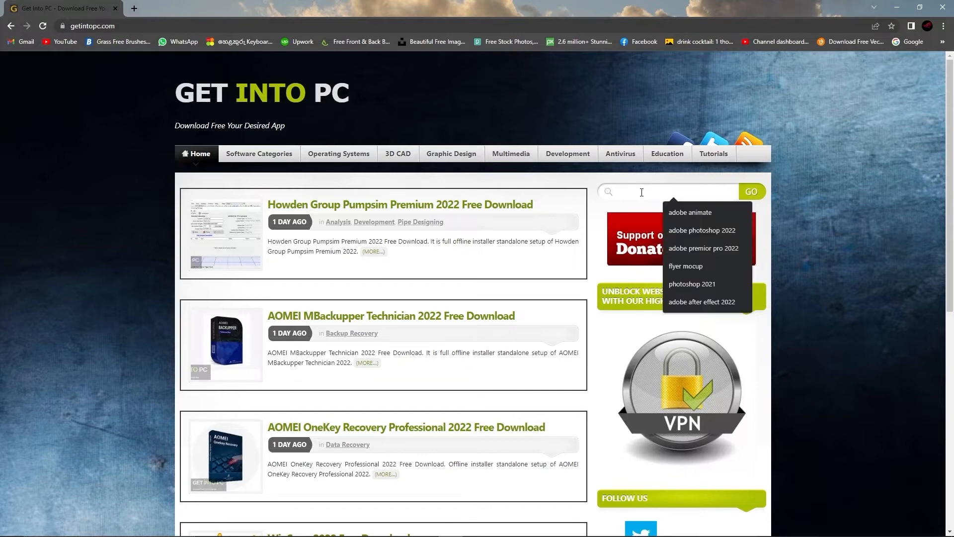
text(ado)
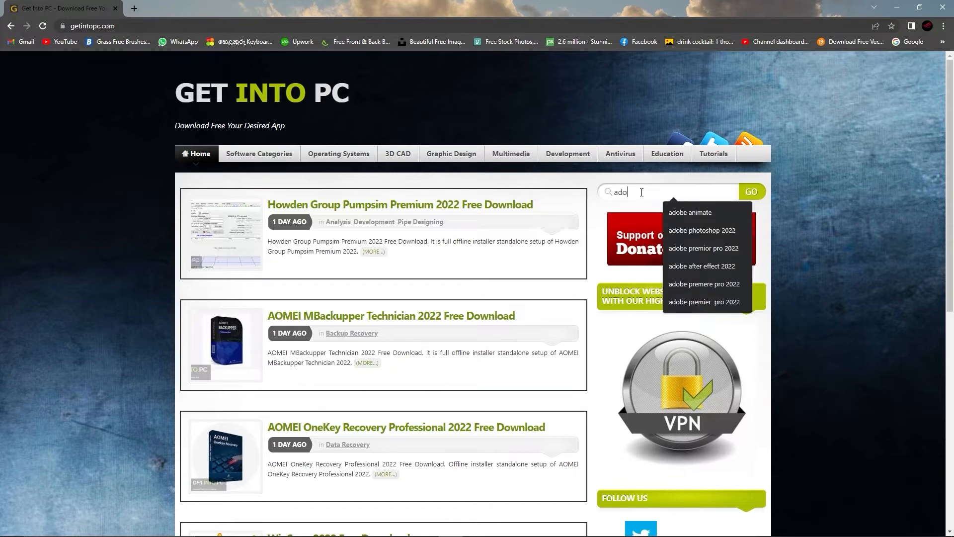
text(be photoshop)
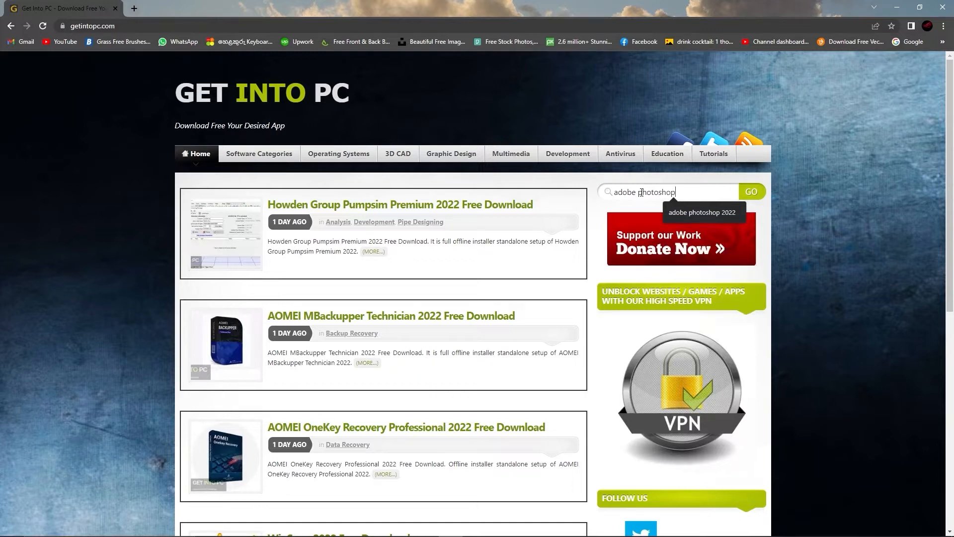
text( 2022)
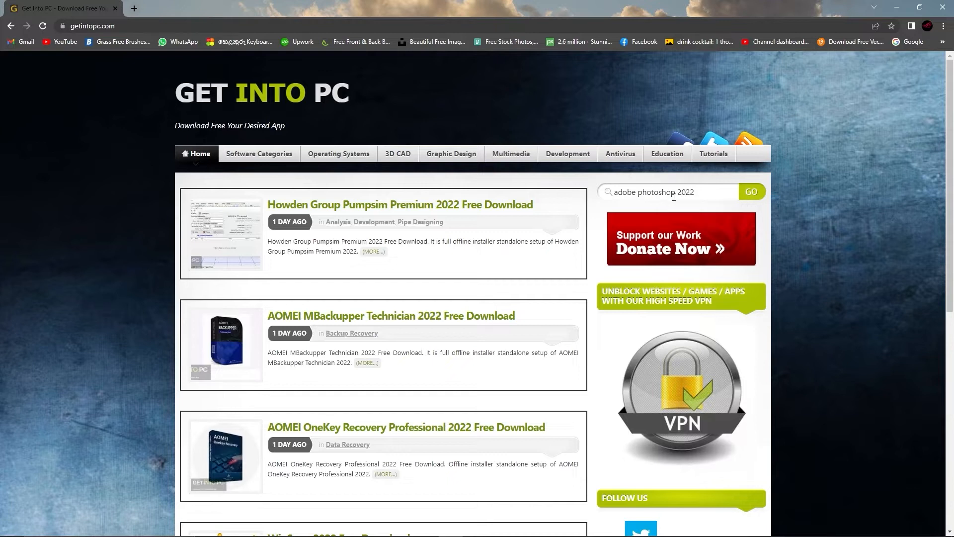
click(748, 199)
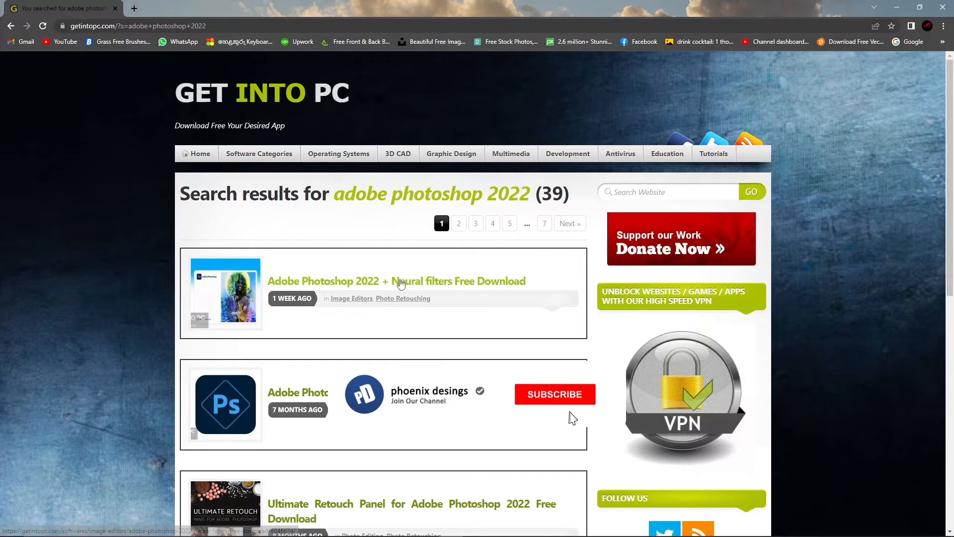
click(355, 286)
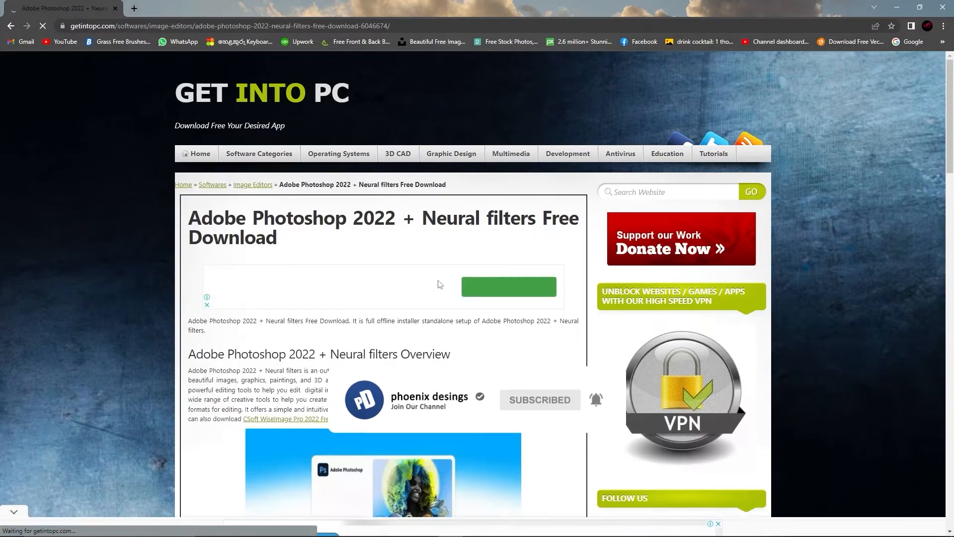
Step: Examine the Photoshop 2022 page for the setup size, system requirements and archive password
scroll(419, 276, down, 6)
scroll(421, 279, down, 4)
scroll(420, 281, down, 8)
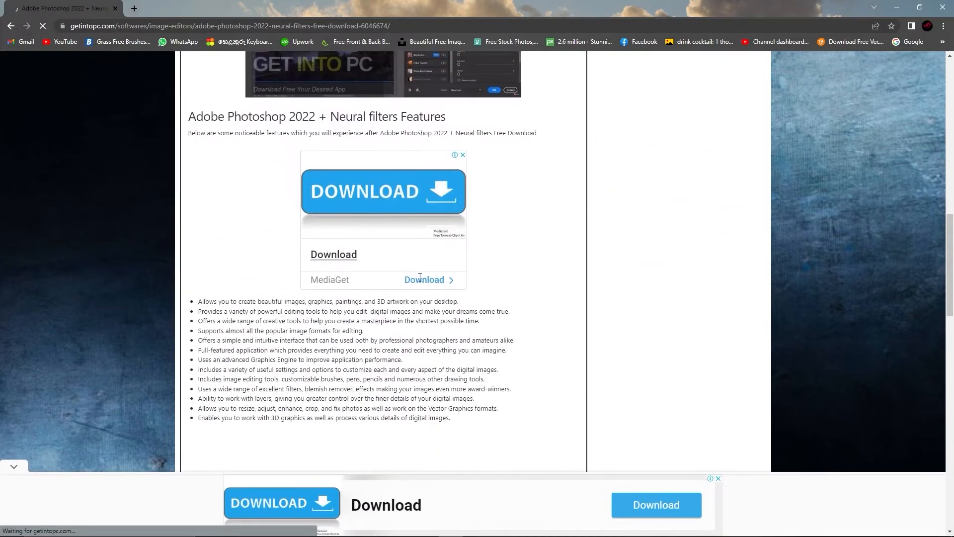
scroll(419, 278, down, 3)
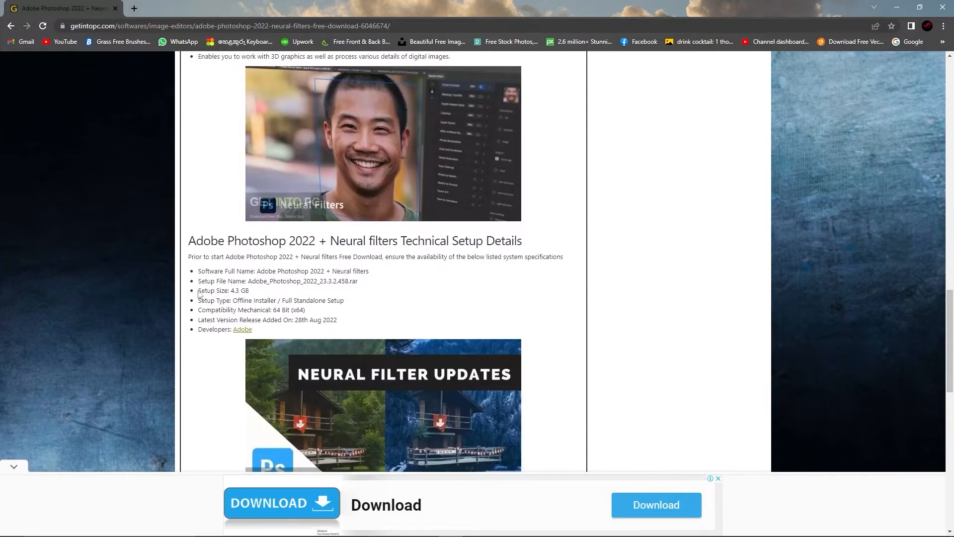
drag(200, 292, 351, 297)
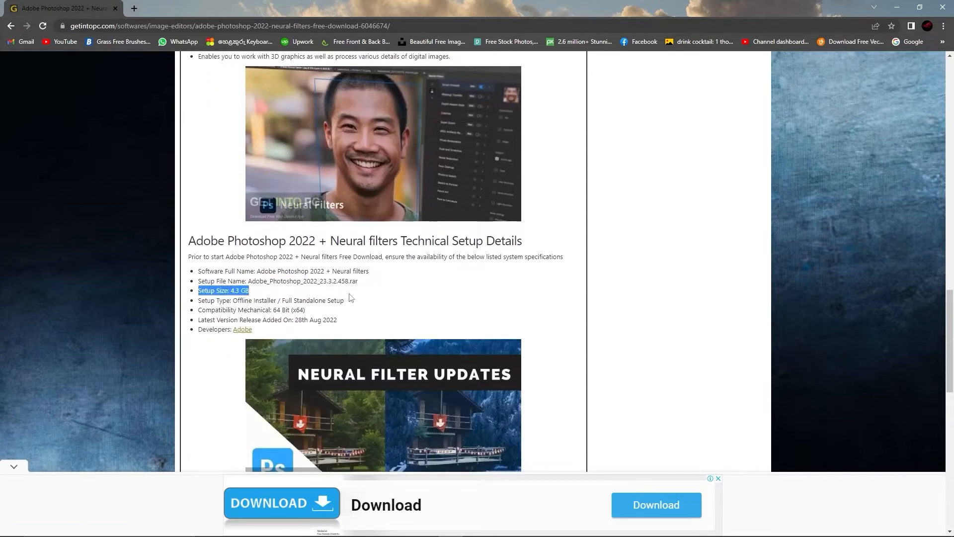
click(386, 295)
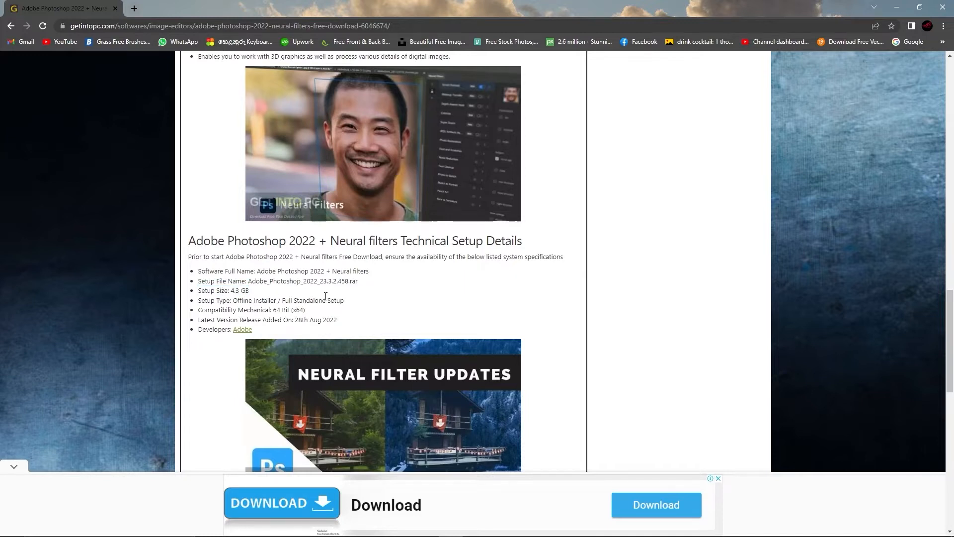
scroll(325, 298, down, 8)
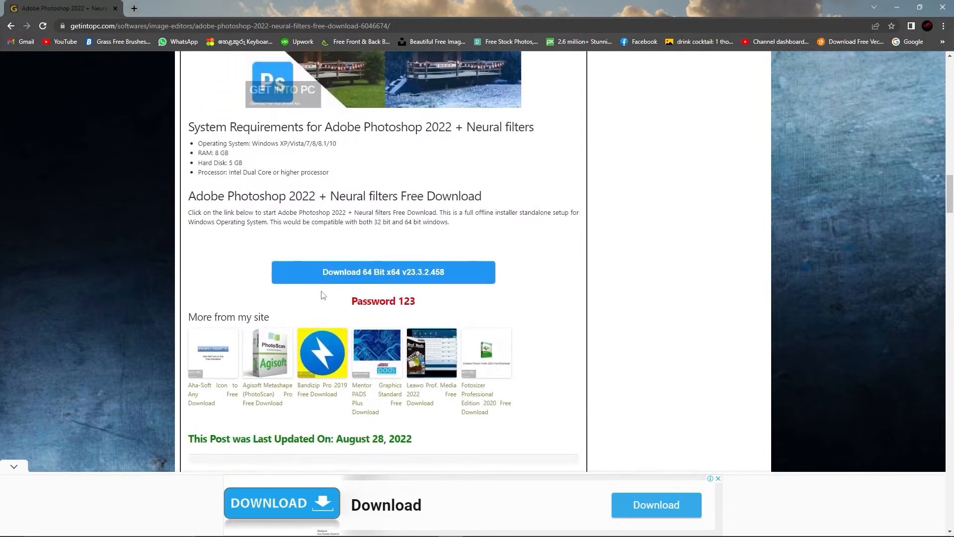
drag(342, 290, 375, 309)
drag(452, 288, 344, 295)
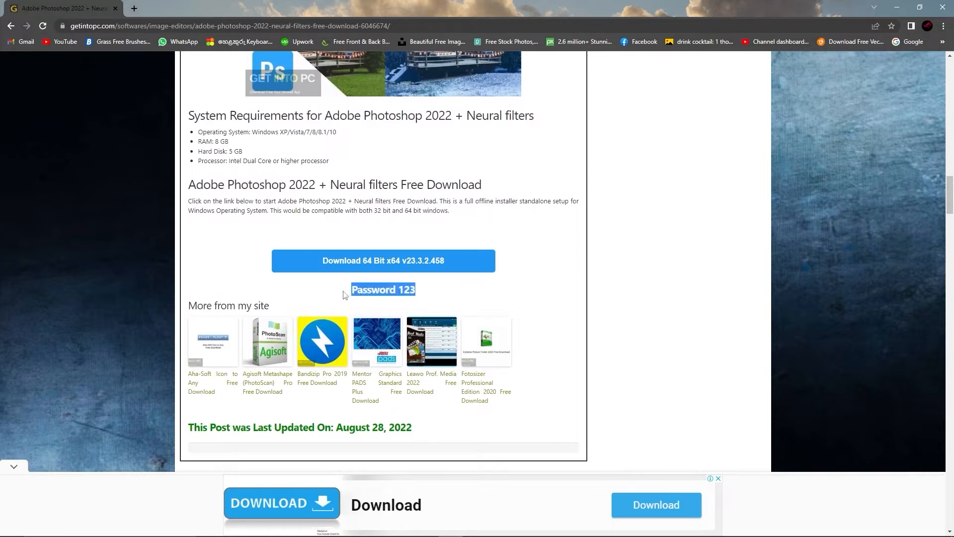
click(473, 285)
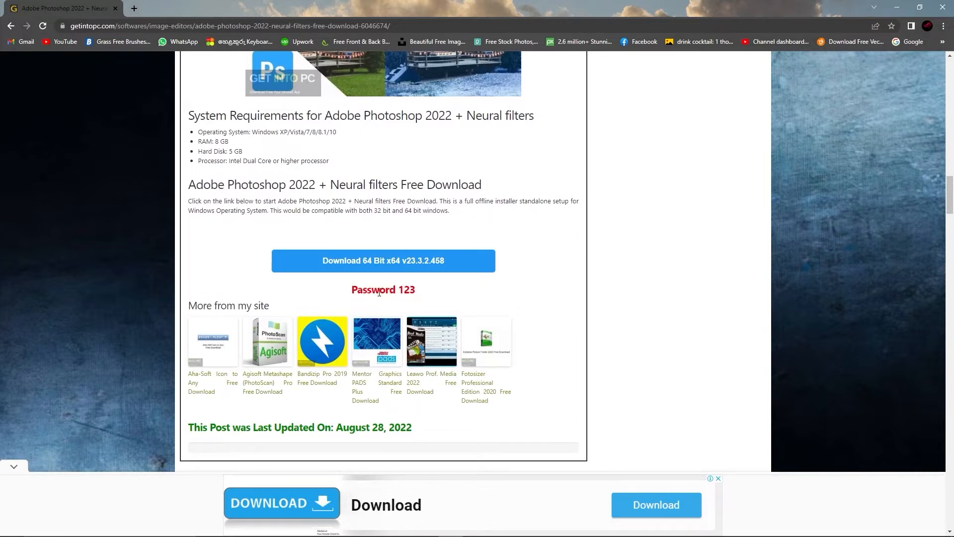
Step: Start the 64 Bit x64 v23.3.2.458 download and dismiss the ads on the waiting page
click(381, 267)
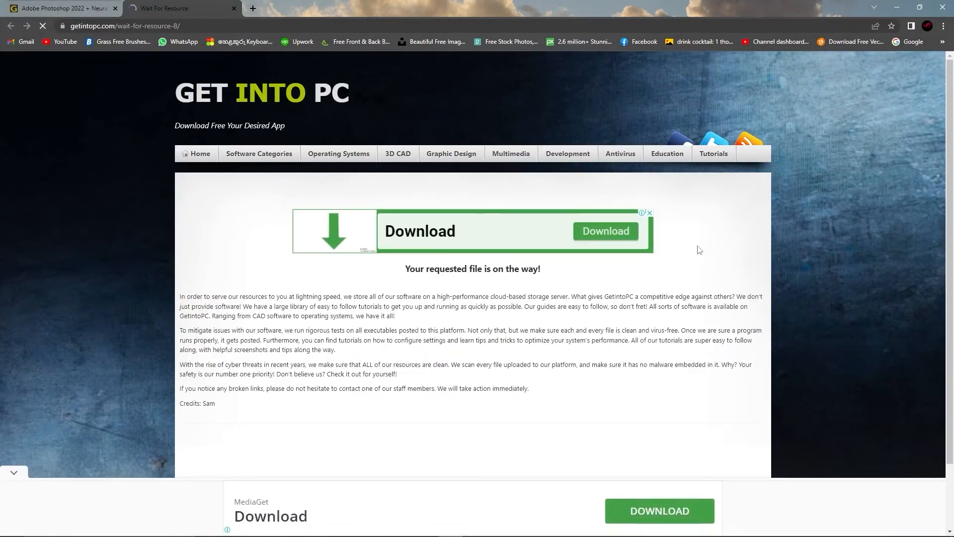
click(649, 214)
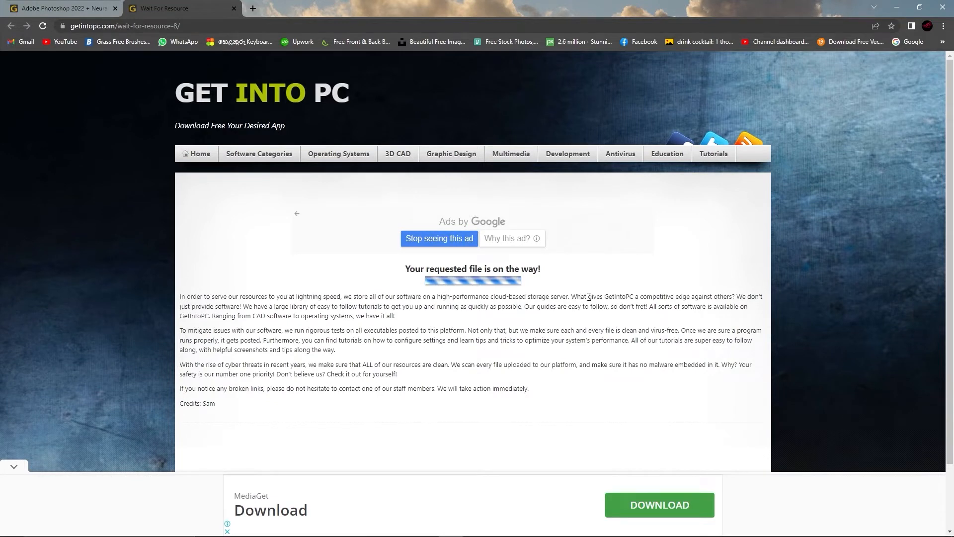
click(228, 531)
click(17, 470)
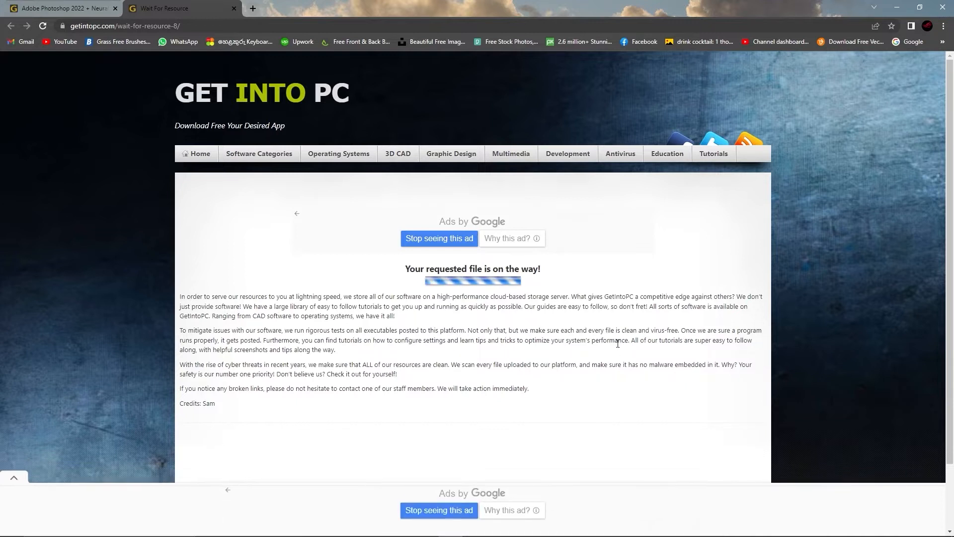
scroll(564, 323, down, 2)
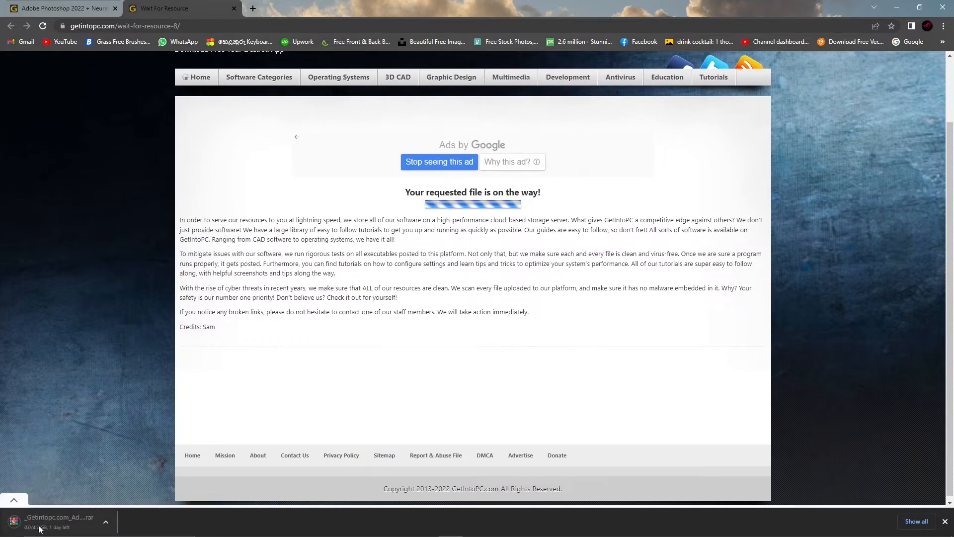
Step: Set the archive download to open when done and display the browser's list of downloads
click(106, 522)
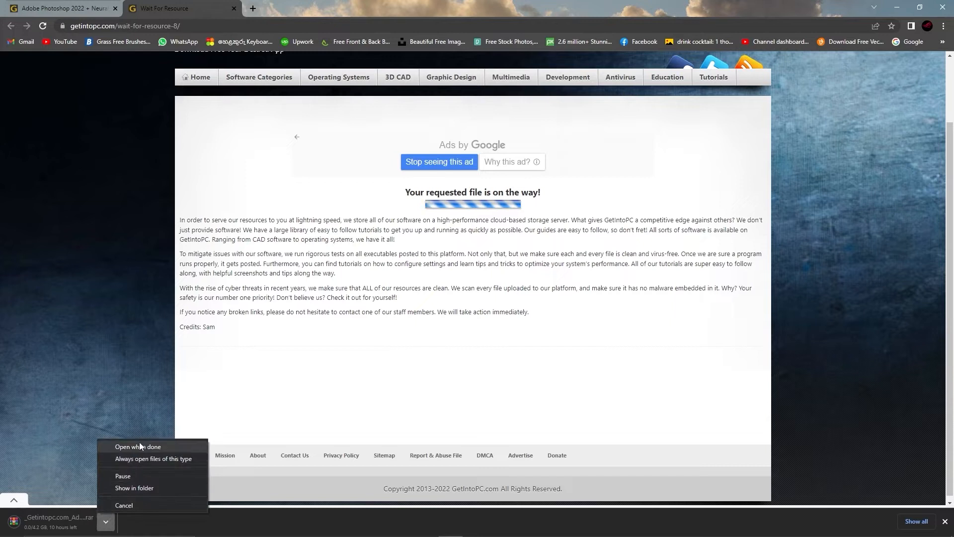
click(69, 469)
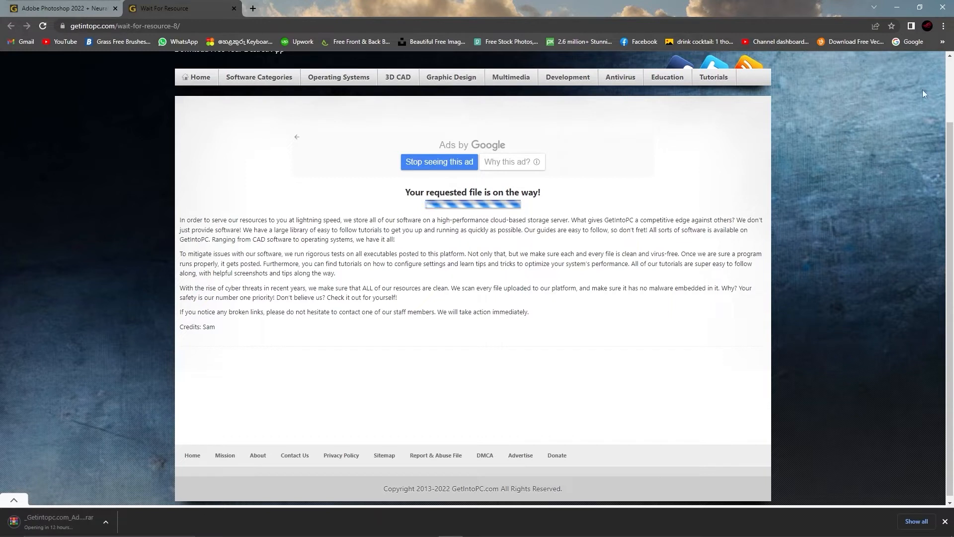
click(944, 28)
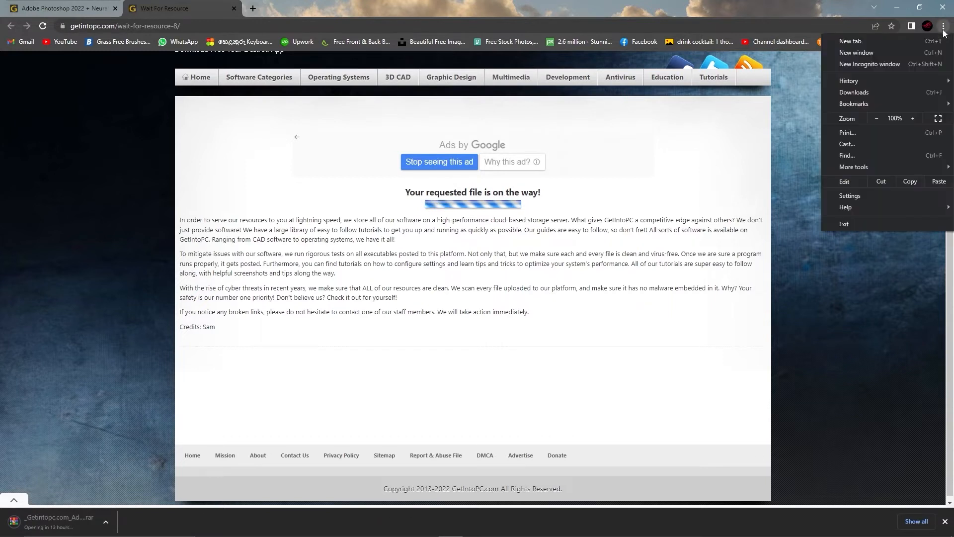
click(908, 94)
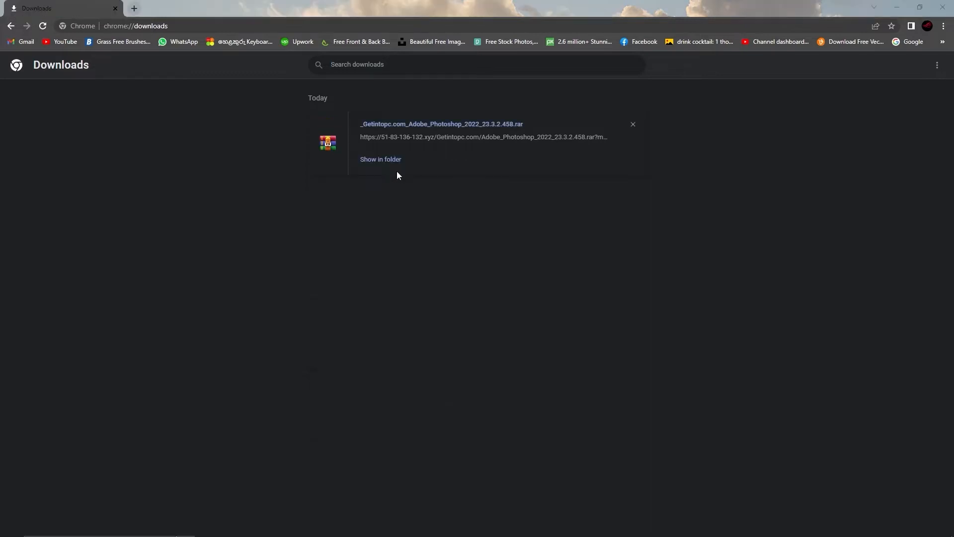
Step: Show the downloaded Photoshop archive in its folder and copy it
click(379, 159)
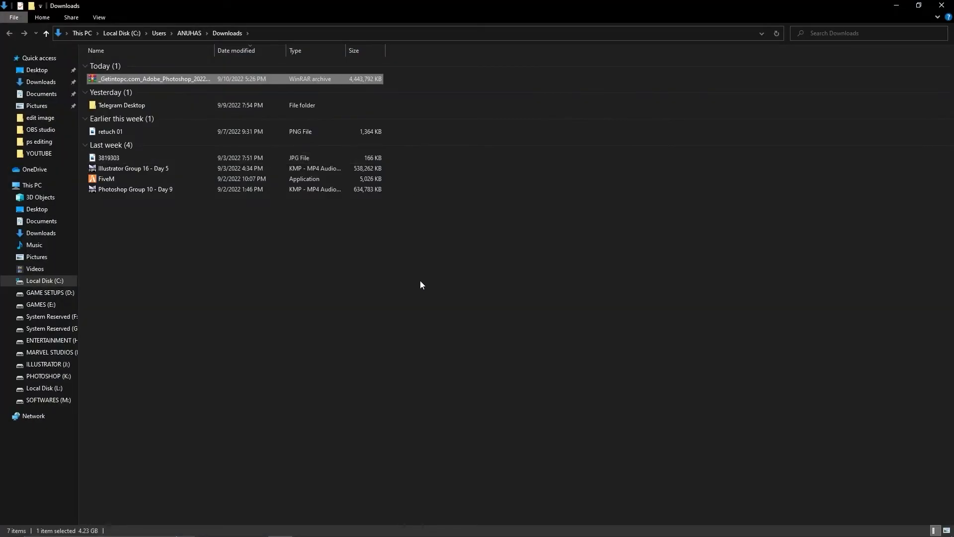
right_click(237, 79)
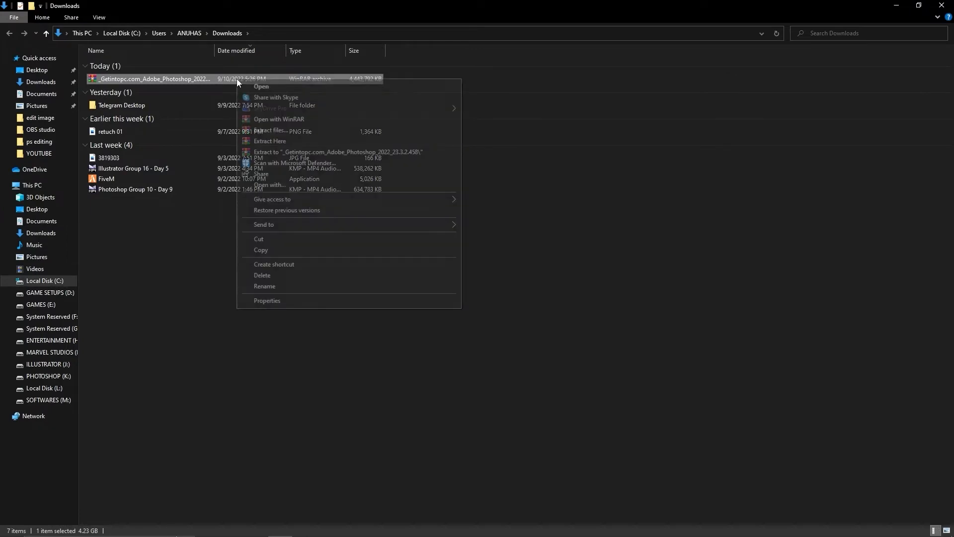
click(299, 249)
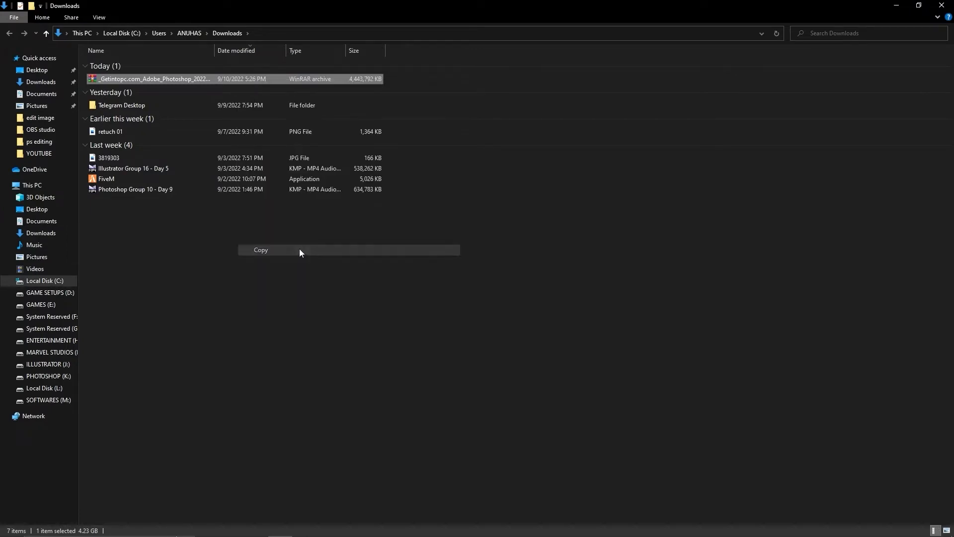
Step: Create a folder named "photoshop 2022" inside the Adobe folder on the PHOTOSHOP (K:) drive
click(47, 376)
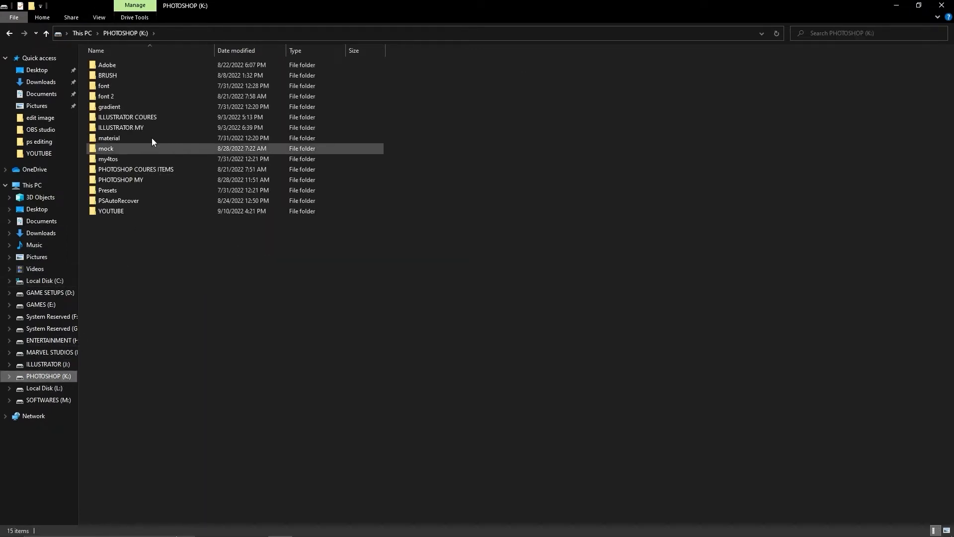
double_click(150, 68)
right_click(175, 256)
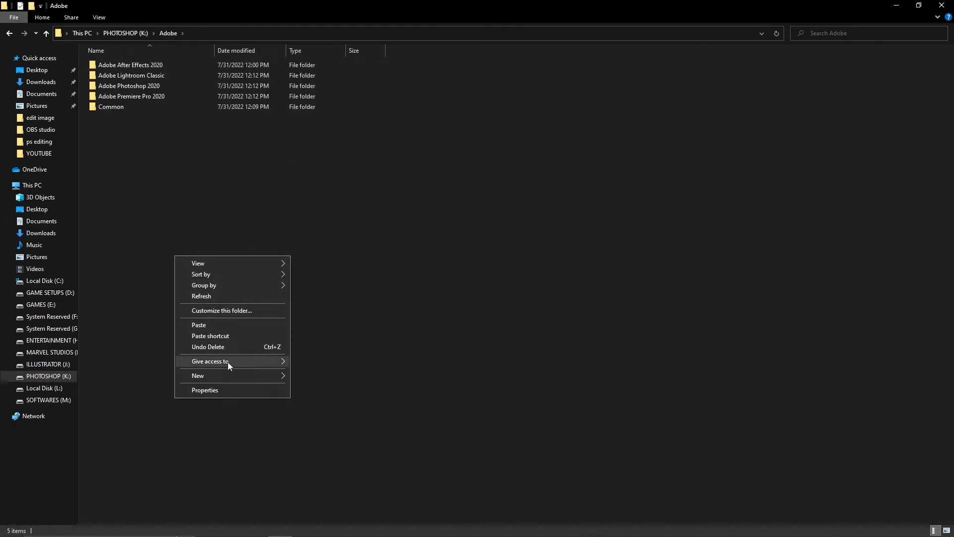
mouse_move(231, 373)
click(312, 377)
key(BackSpace)
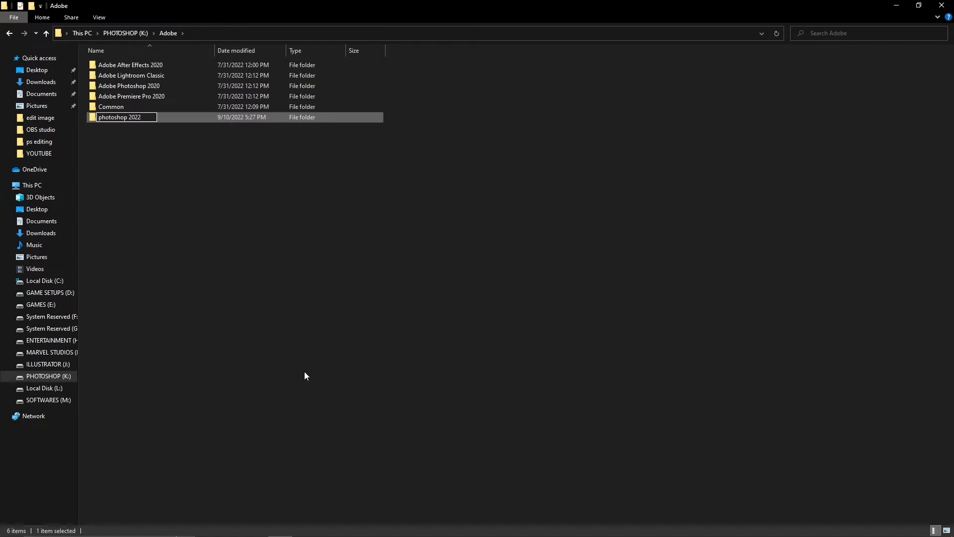
text(photoshop 2022)
key(Return)
Step: Paste the copied Photoshop archive into the photoshop 2022 folder
double_click(186, 117)
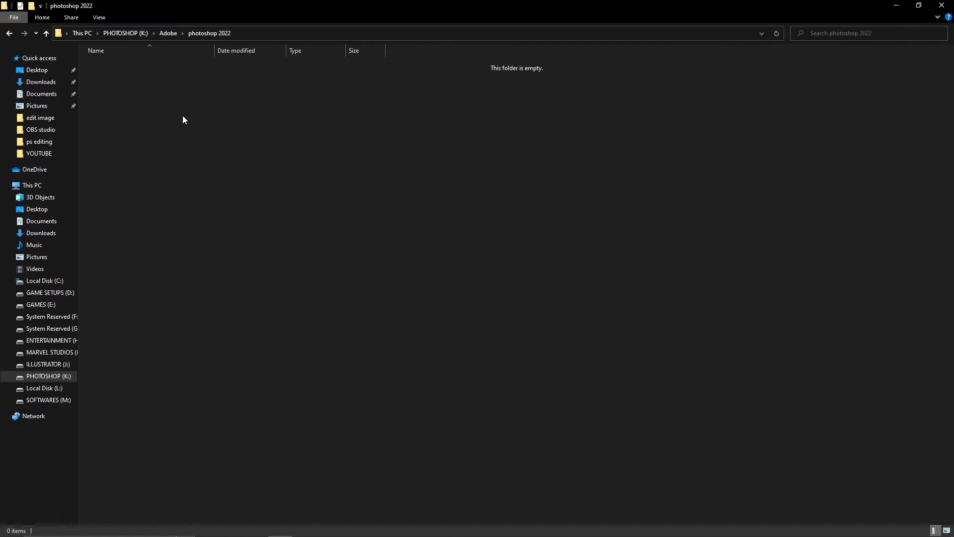
right_click(183, 115)
click(210, 186)
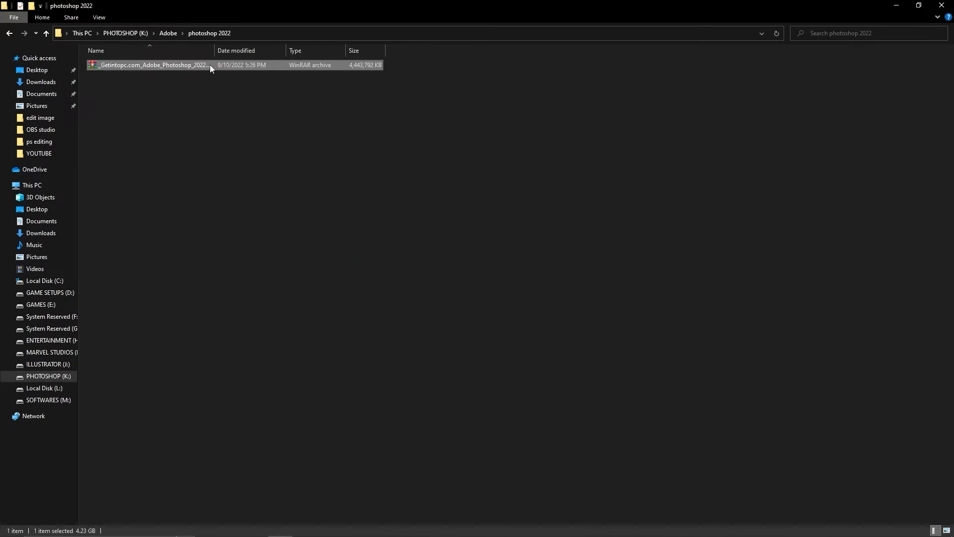
Step: Open the Photoshop archive by entering its archive password with the characters shown, and dismiss the WinRAR notifier window
double_click(290, 65)
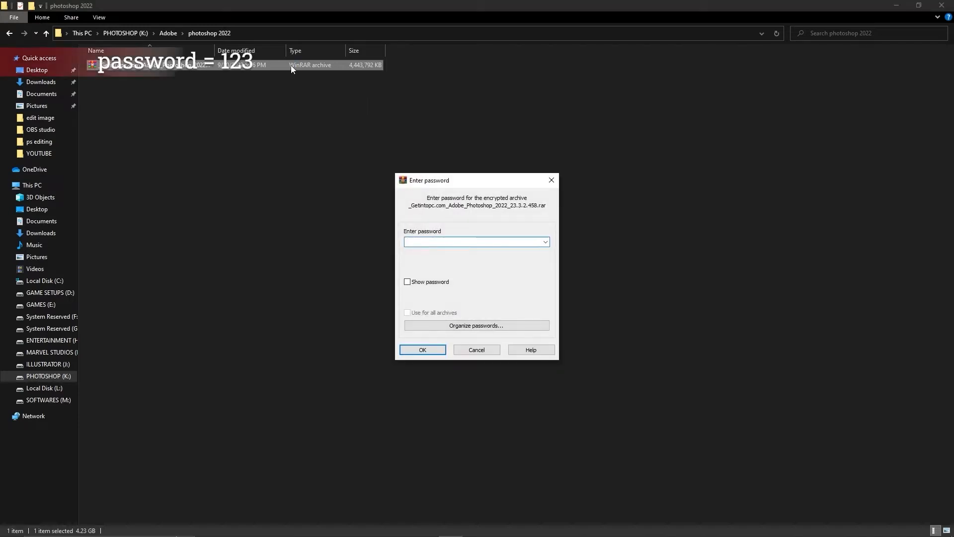
text(1)
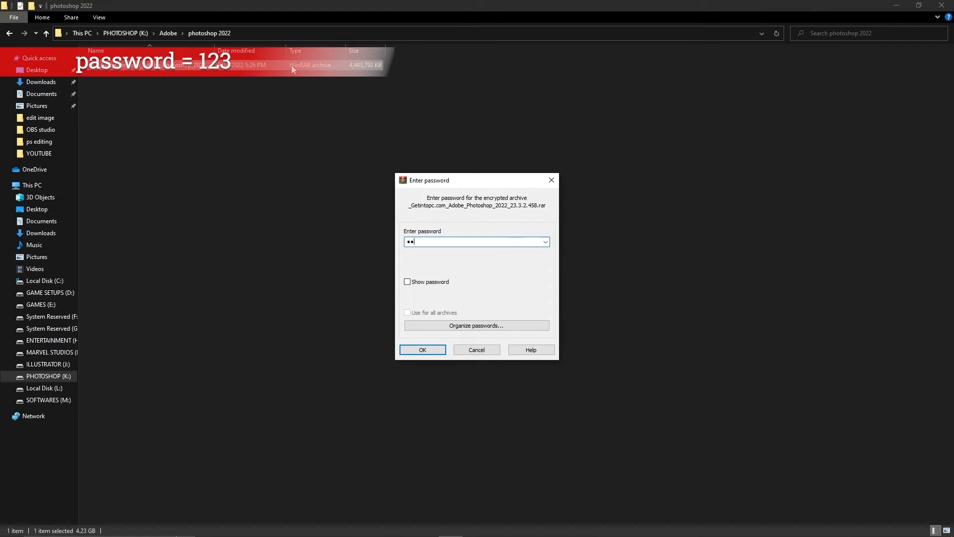
text(23)
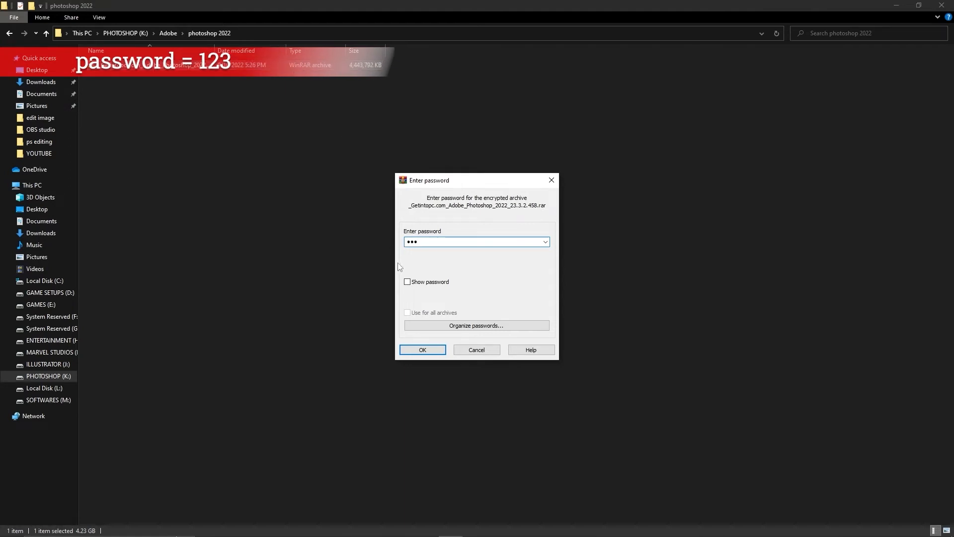
click(408, 281)
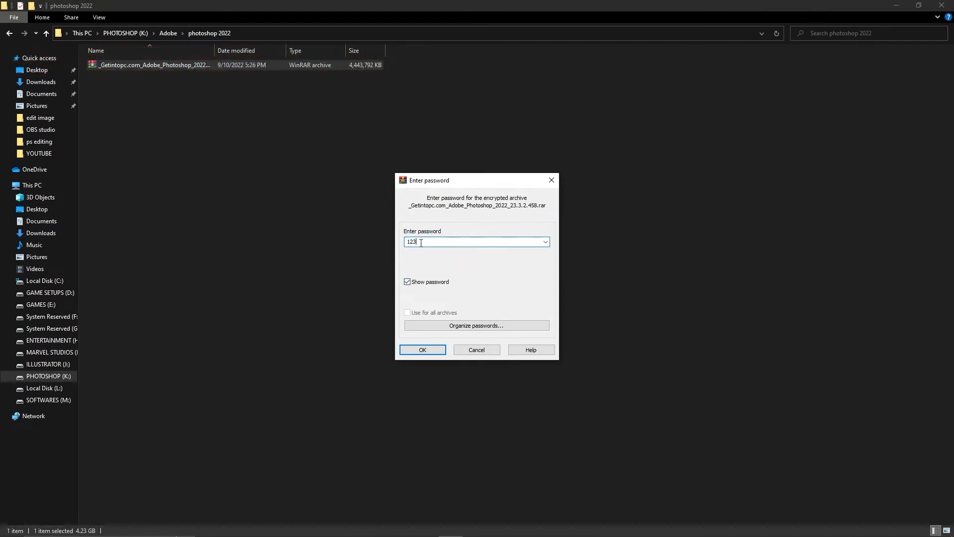
click(423, 350)
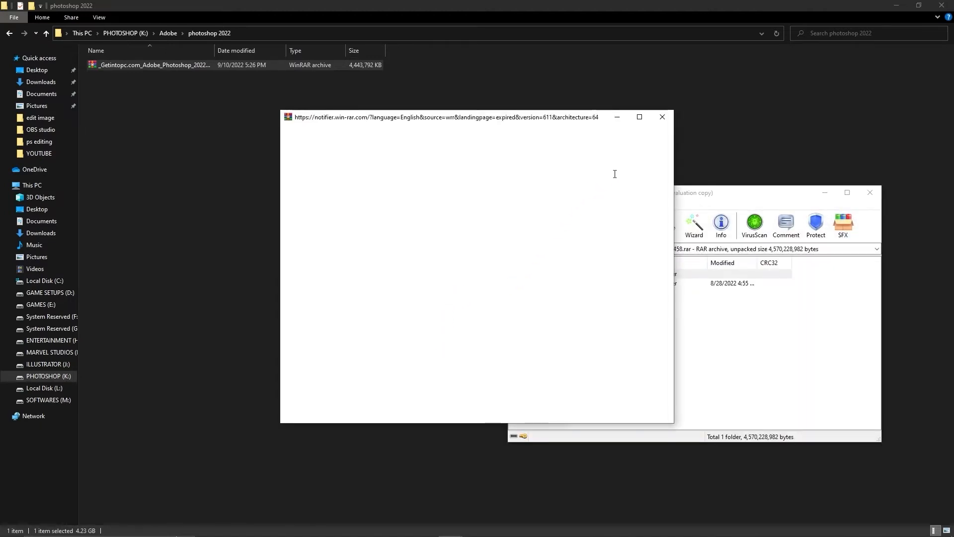
click(663, 117)
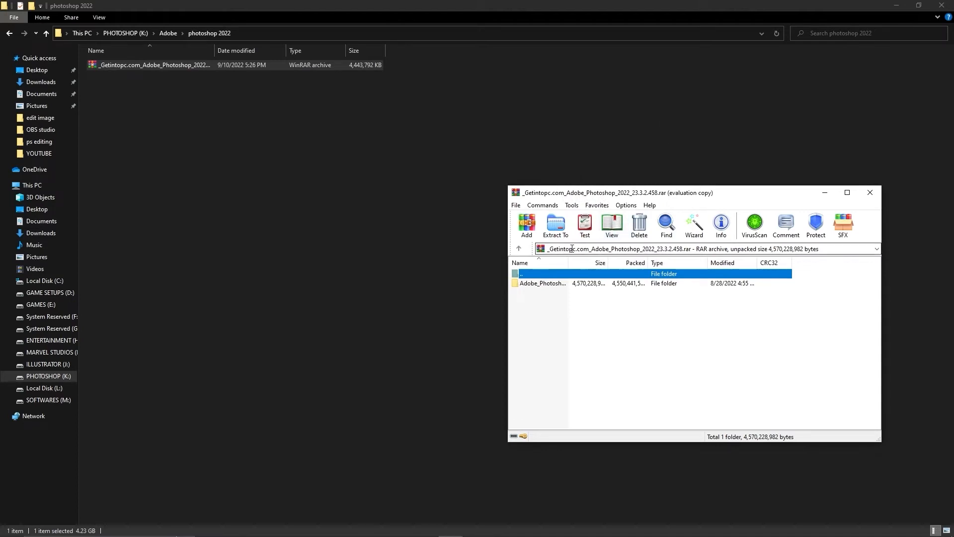
Step: Extract the archive to K:\Adobe\photoshop 2022, close it and open the extracted Adobe_Photoshop_2022_23.3.2.458 folder
click(557, 229)
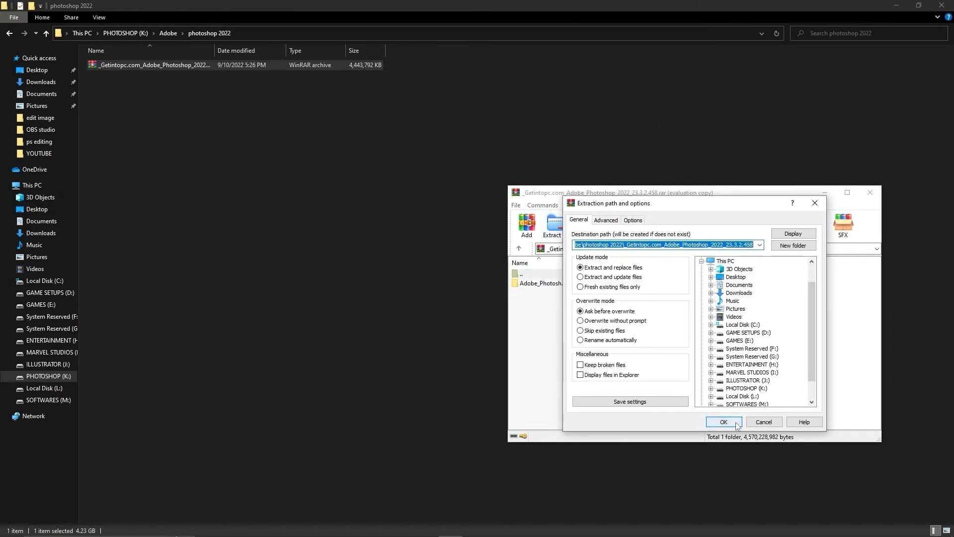
scroll(751, 360, down, 1)
click(744, 365)
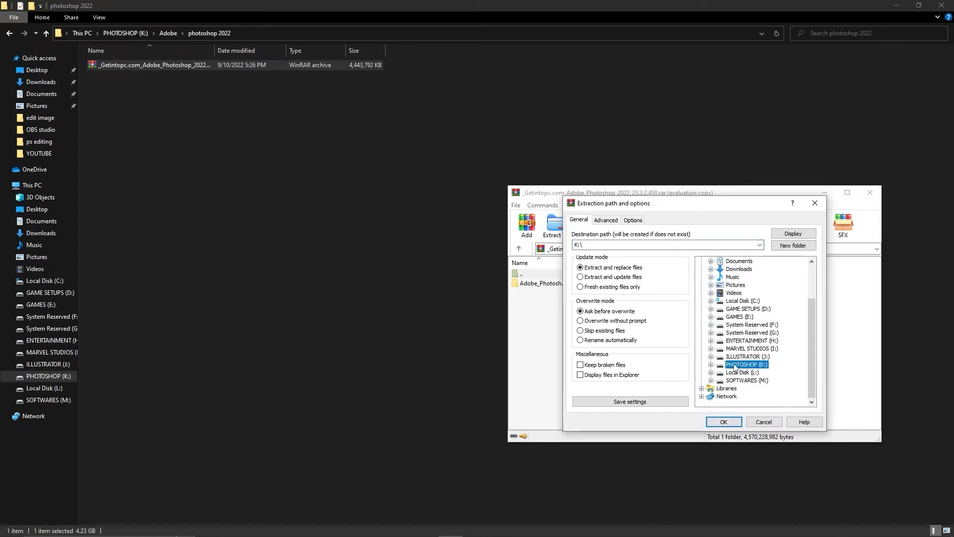
double_click(742, 366)
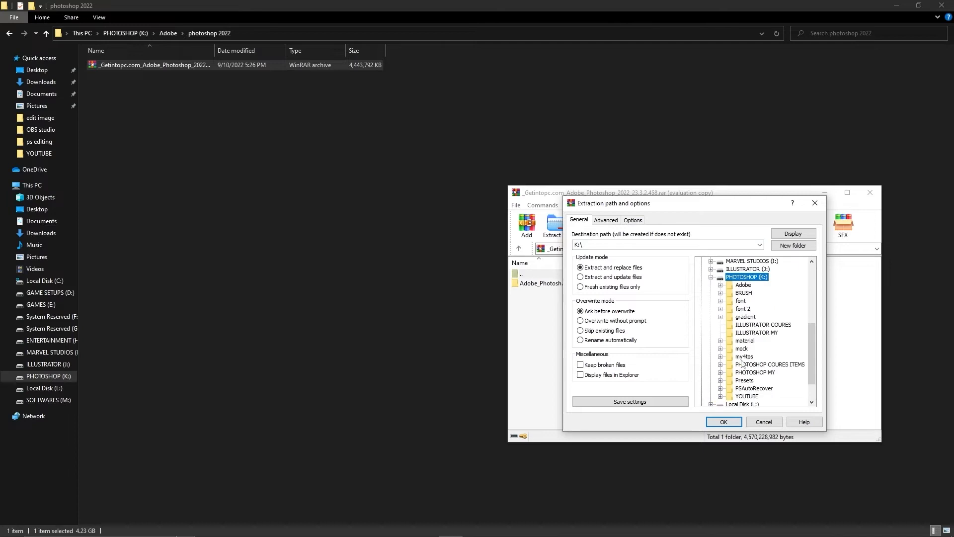
scroll(765, 351, up, 2)
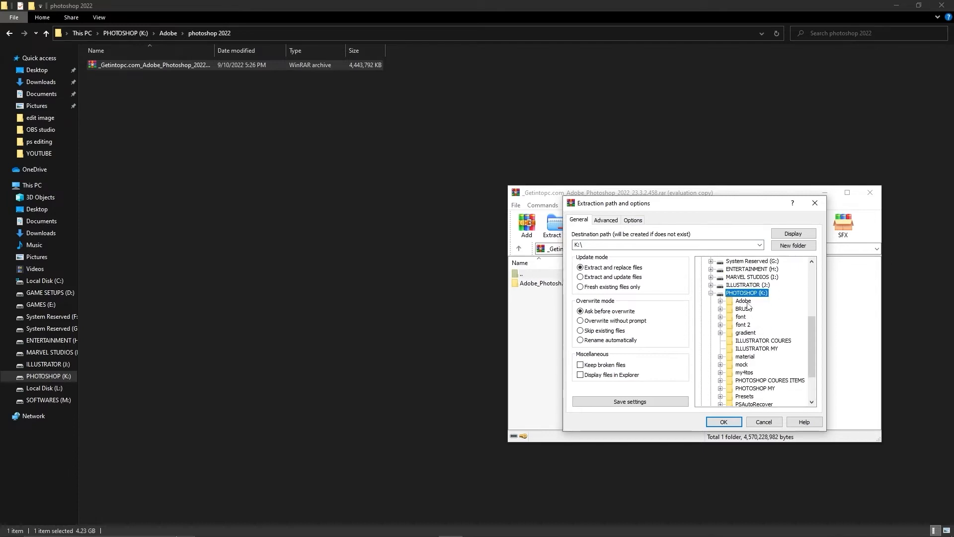
double_click(747, 302)
click(764, 349)
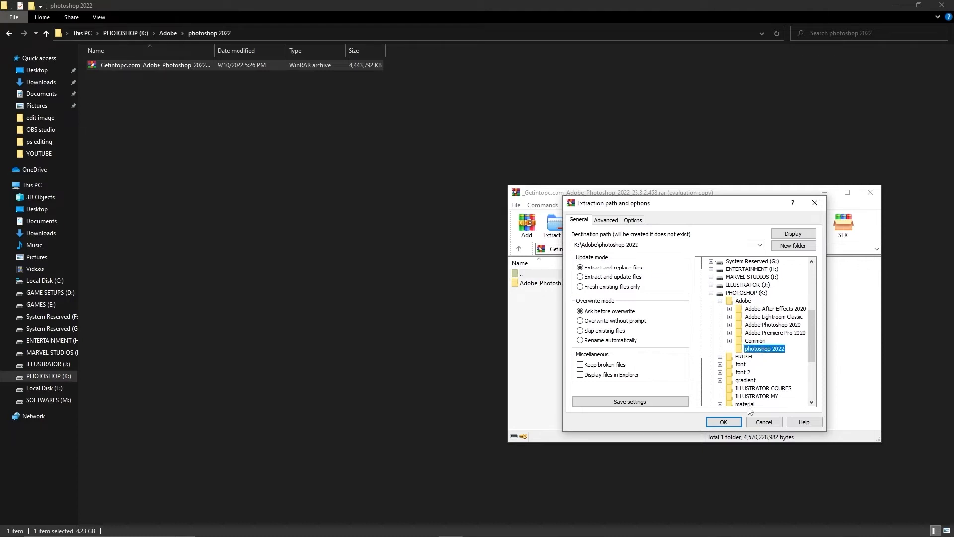
click(723, 422)
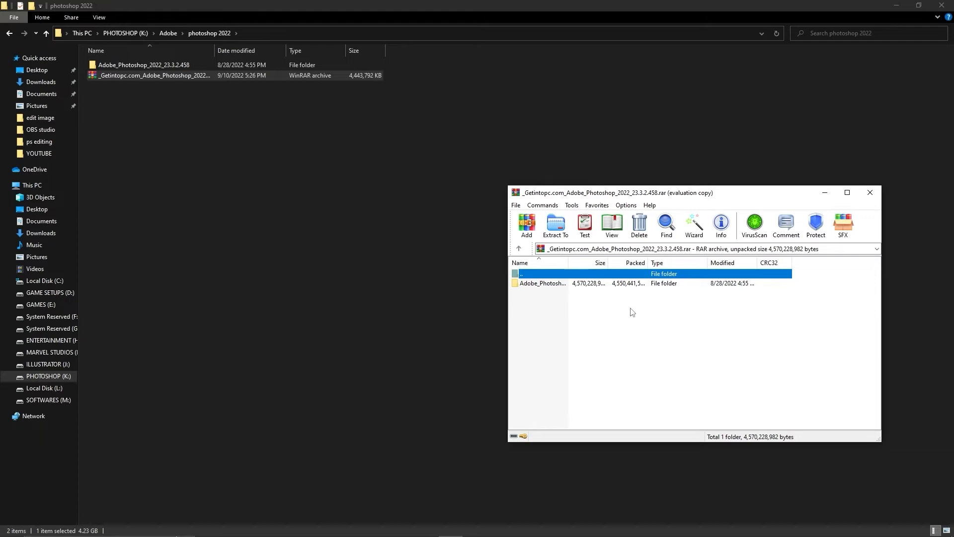
click(870, 197)
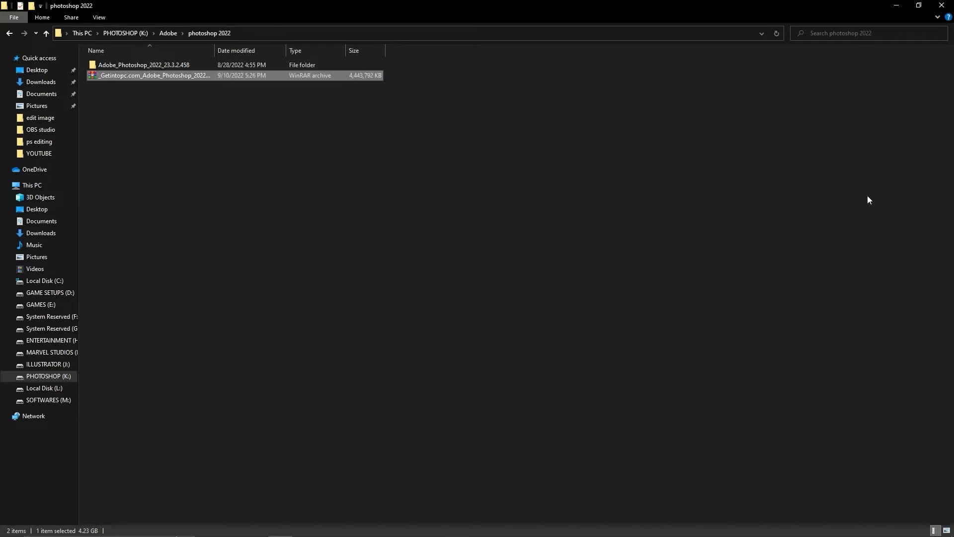
double_click(189, 65)
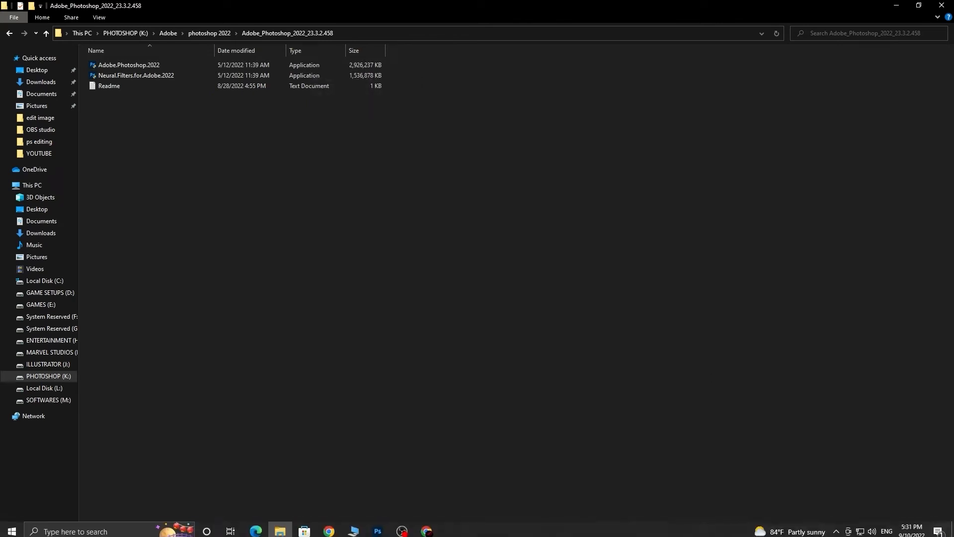
Step: Disable the Ethernet network adapter in the Windows network connections and close the network settings
right_click(861, 528)
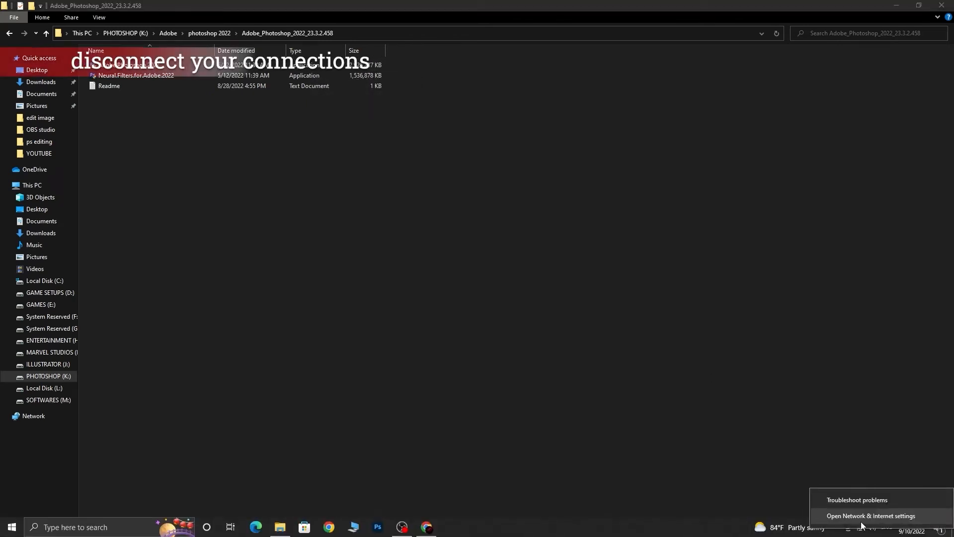
click(863, 520)
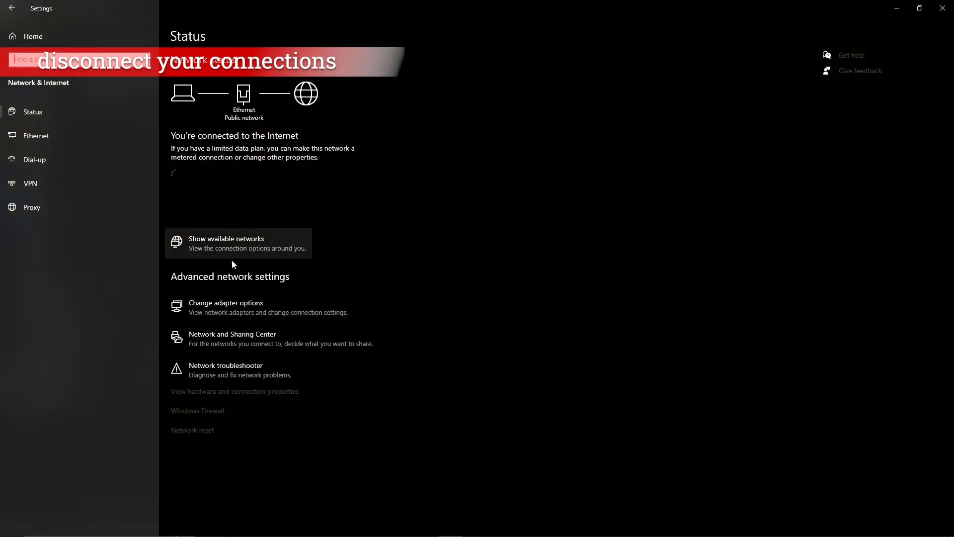
click(232, 304)
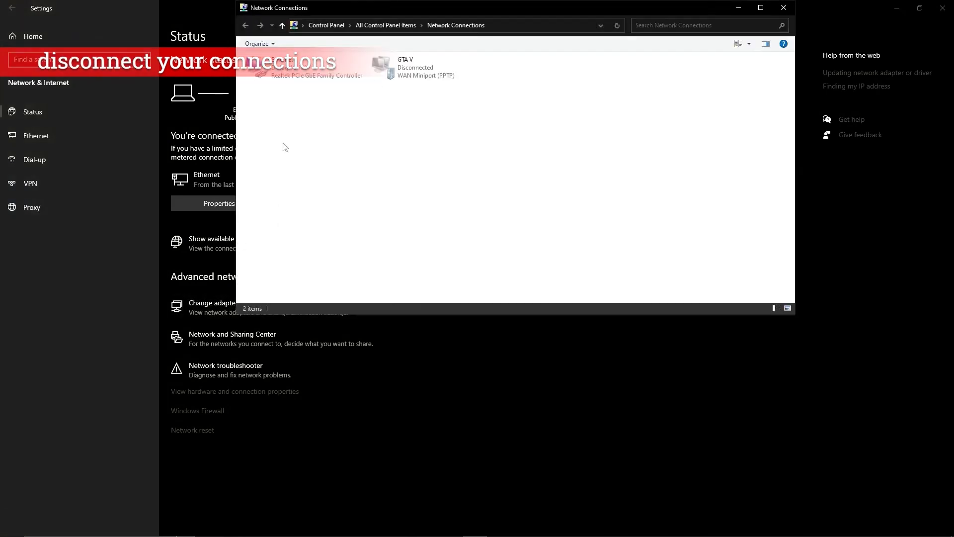
click(306, 67)
click(333, 45)
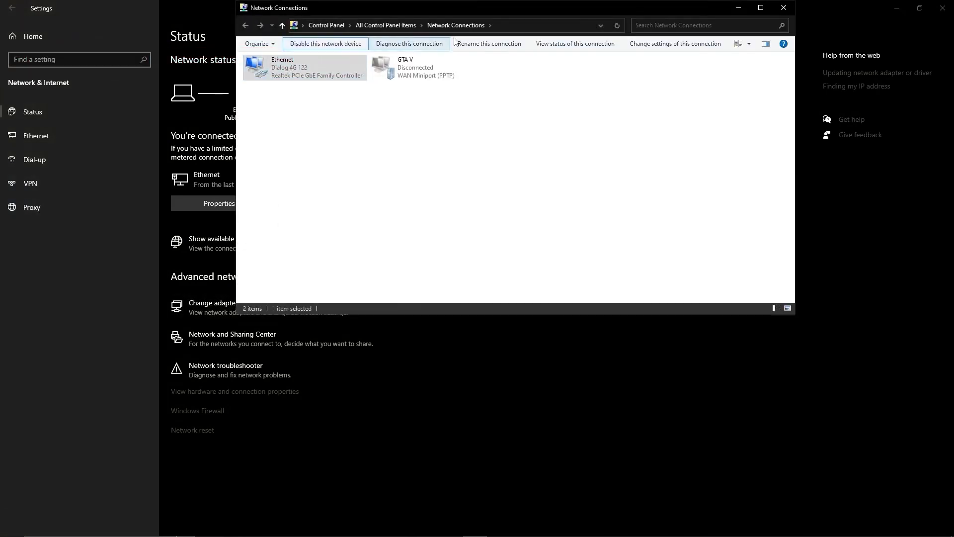
click(784, 7)
click(951, 7)
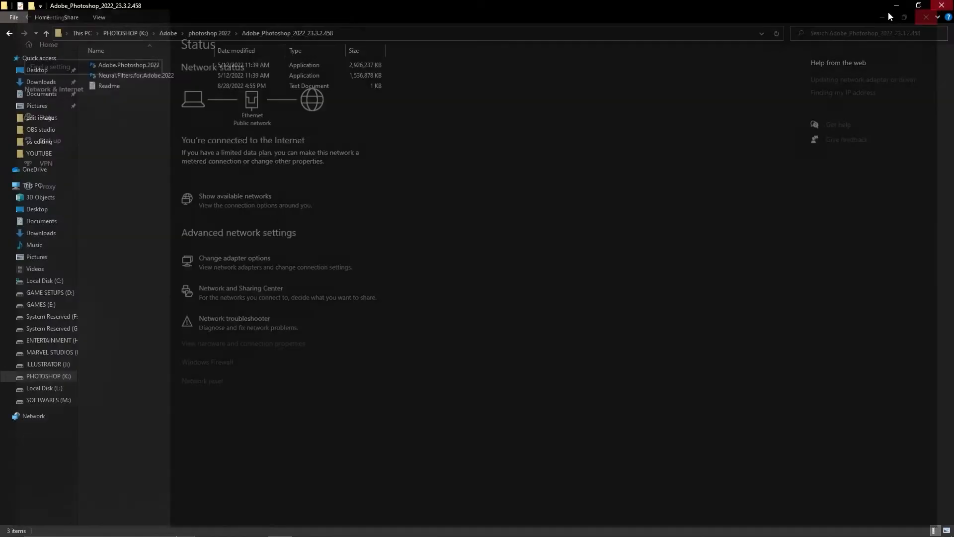
Step: Refresh the folder, run the Adobe.Photoshop.2022 installer in English and choose the 64-bit Photoshop installation
right_click(337, 147)
click(369, 187)
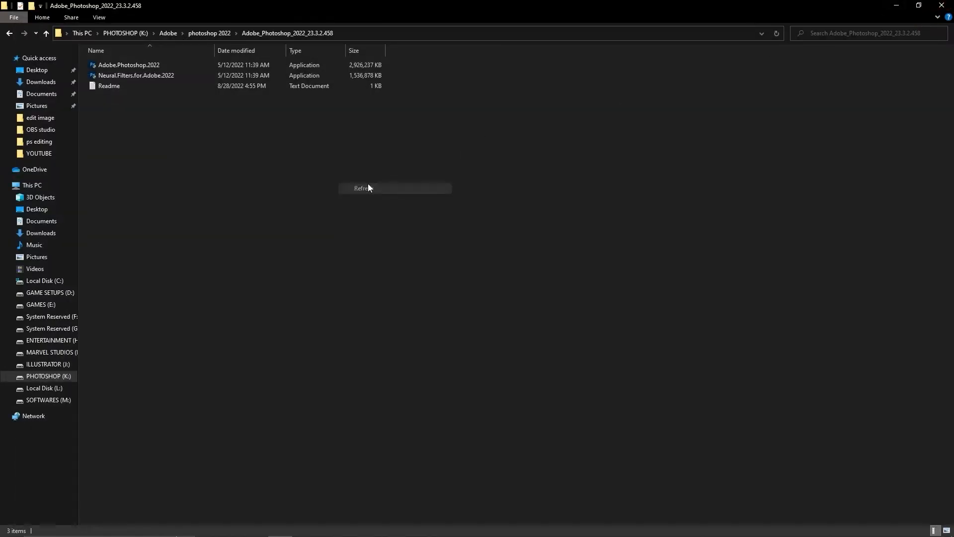
double_click(181, 69)
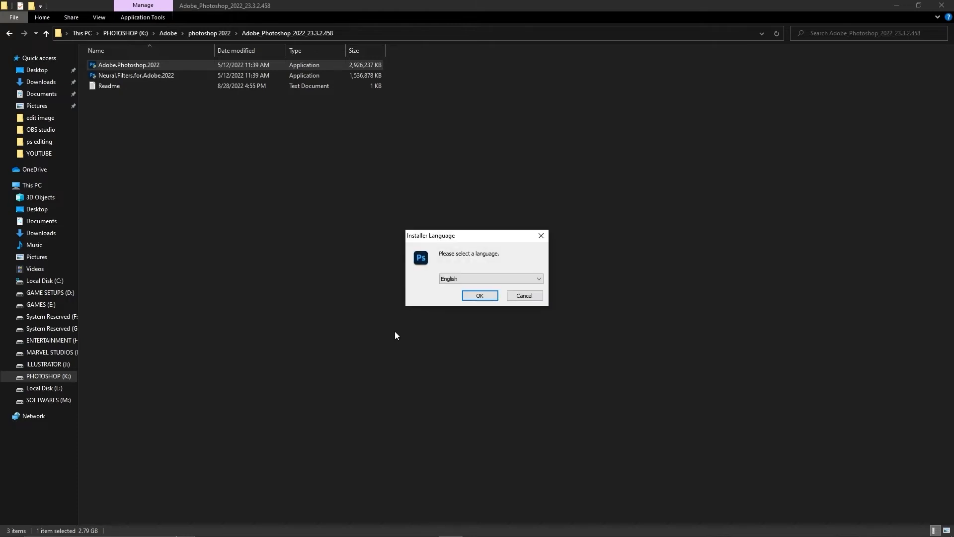
click(493, 294)
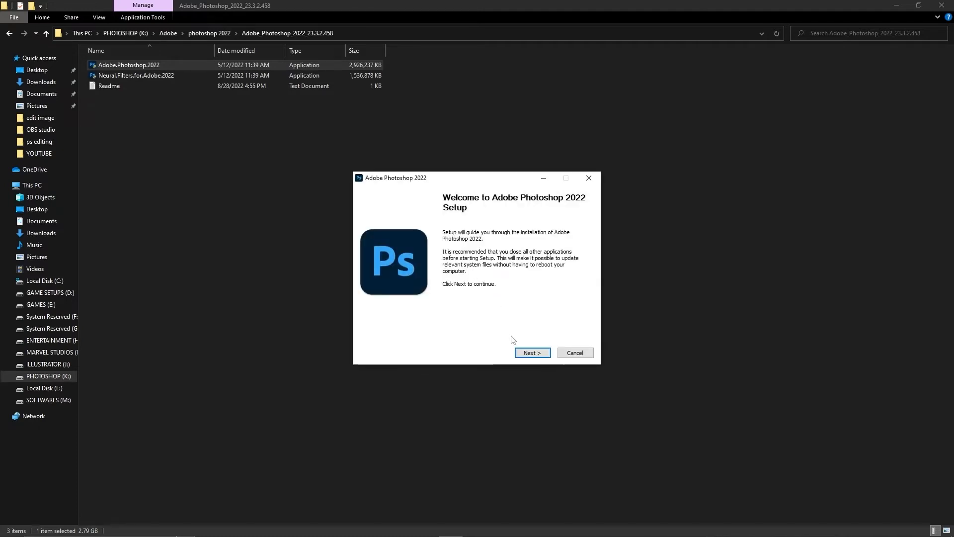
click(530, 354)
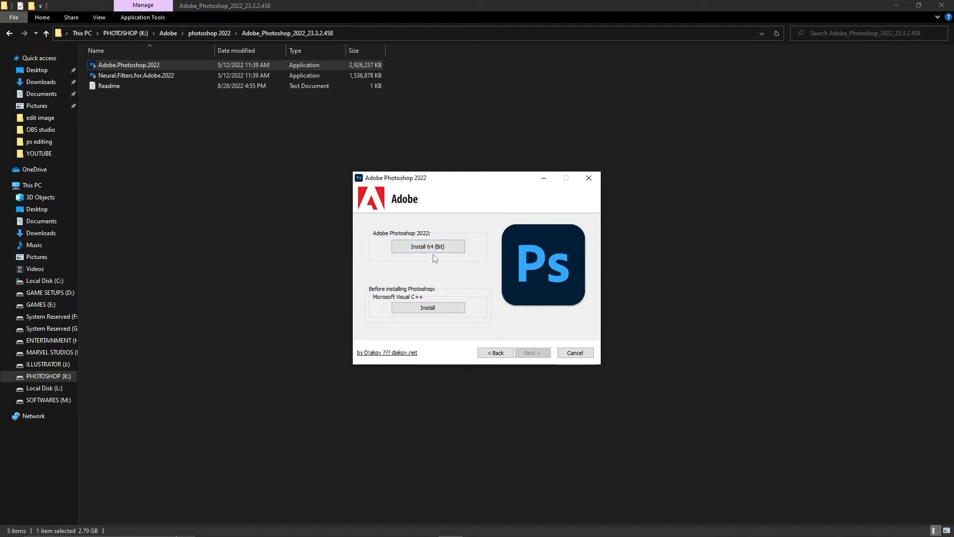
click(436, 247)
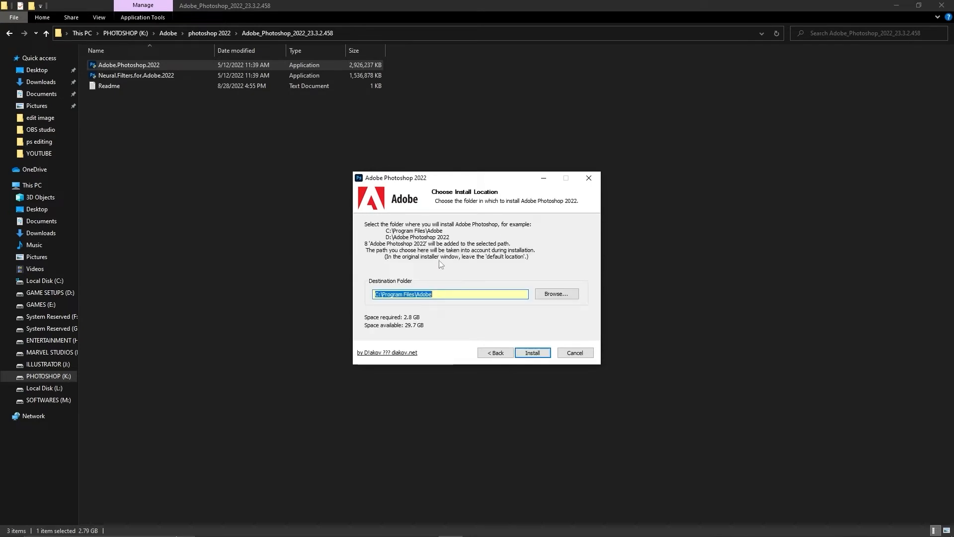
Step: Browse for the install destination and select the photoshop 2022 folder inside Adobe on the PHOTOSHOP (K:) drive
click(547, 296)
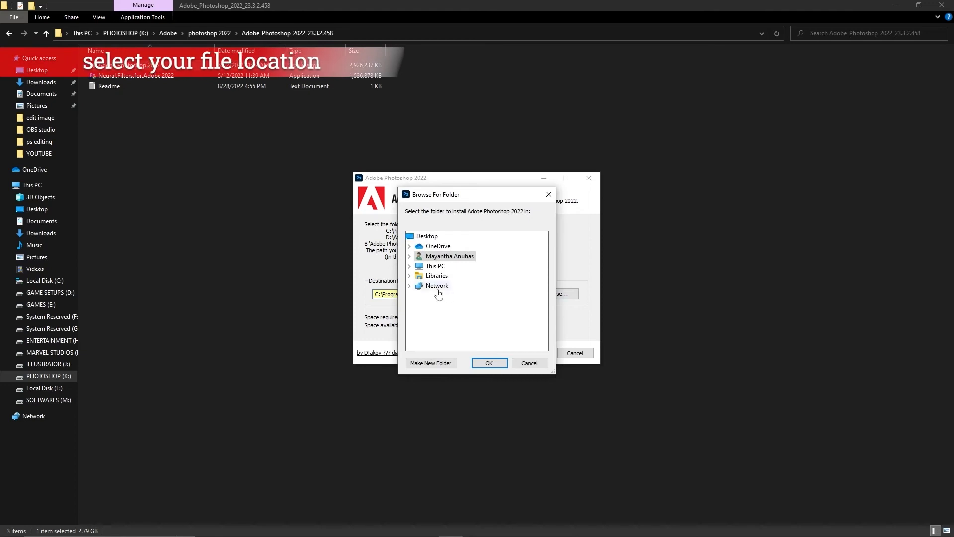
double_click(427, 267)
scroll(448, 309, down, 4)
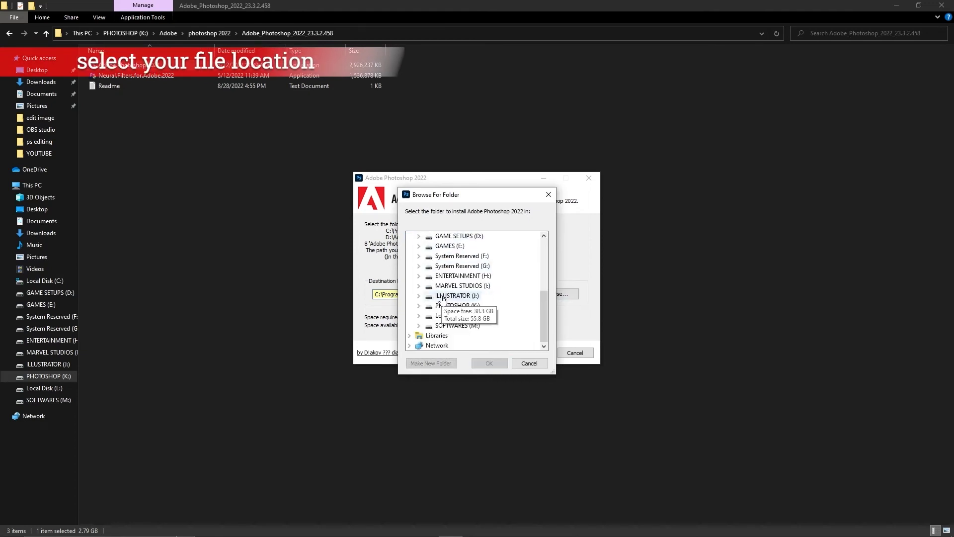
double_click(455, 305)
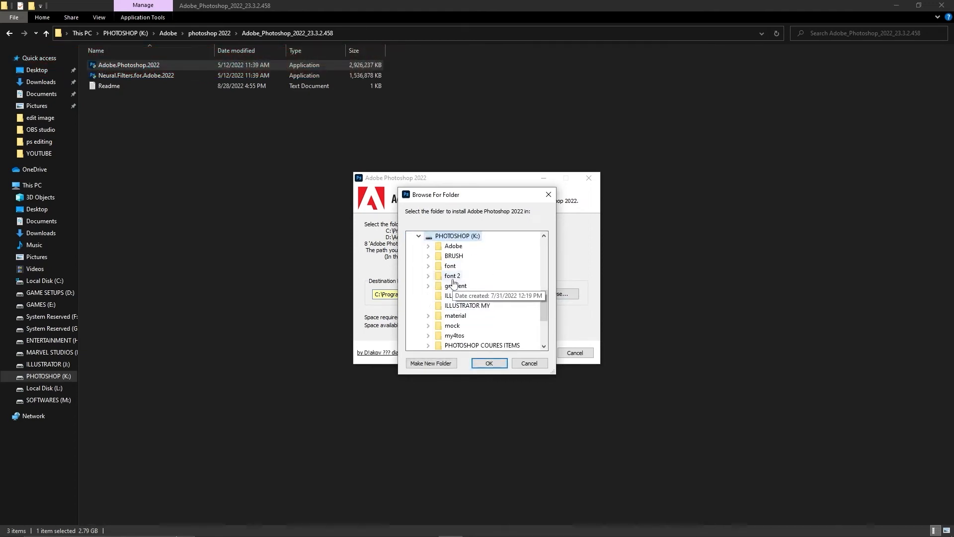
scroll(463, 303, down, 3)
scroll(478, 313, up, 2)
scroll(486, 316, down, 1)
scroll(477, 298, up, 1)
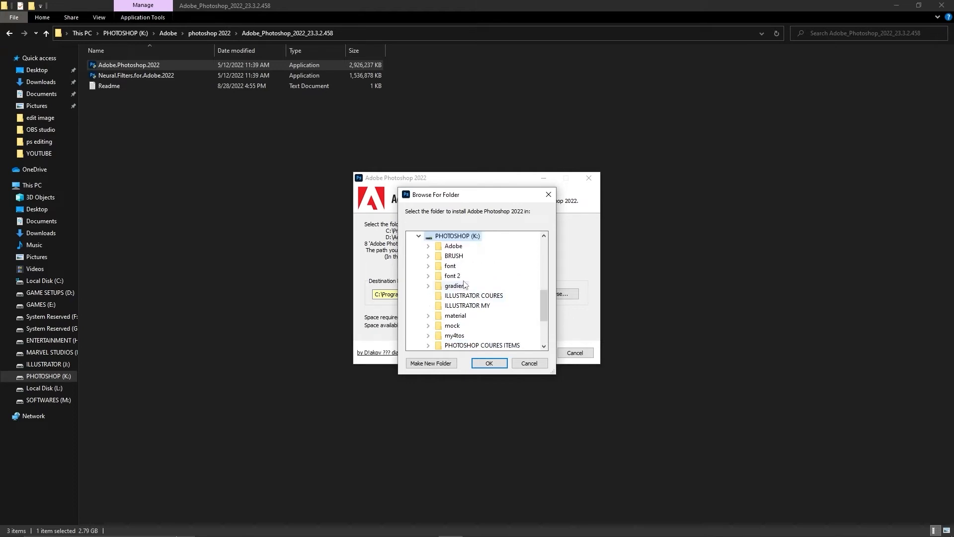
double_click(455, 248)
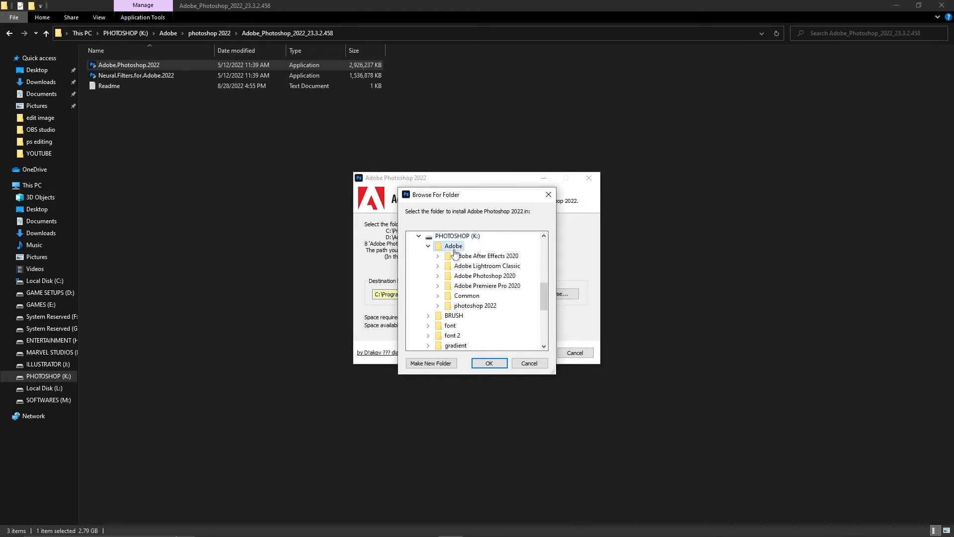
click(471, 307)
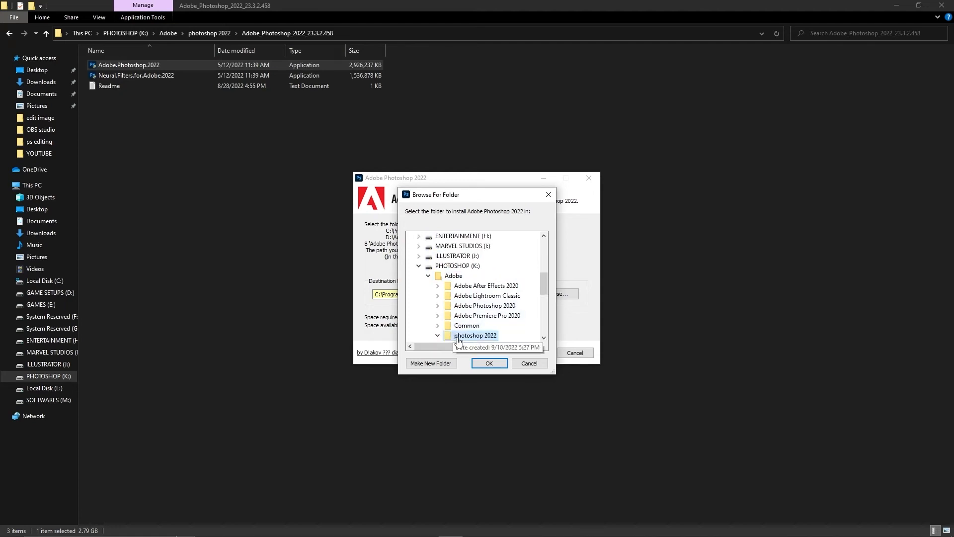
Step: Create a folder named "application" inside photoshop 2022, use it as the destination and start the installation
click(440, 364)
key(BackSpace)
text(app)
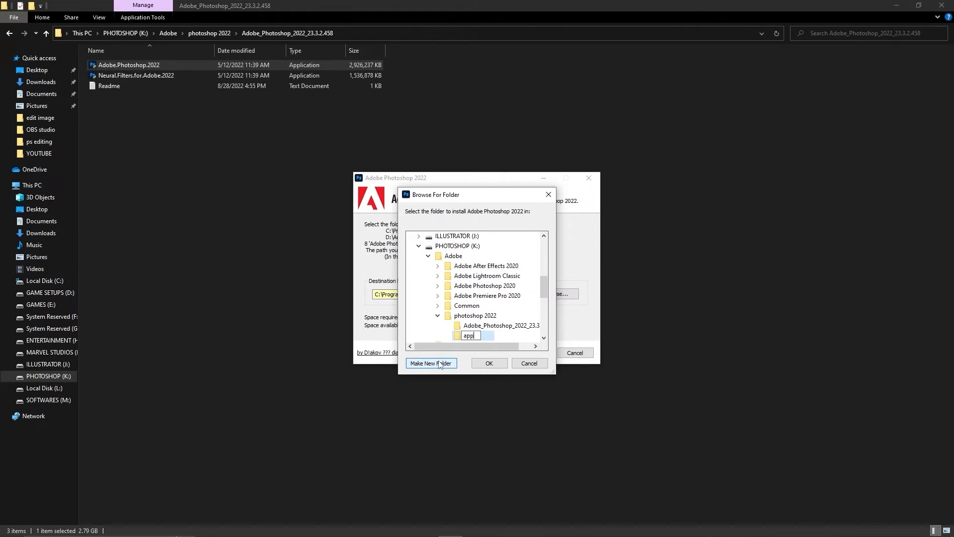
text(lication)
click(492, 363)
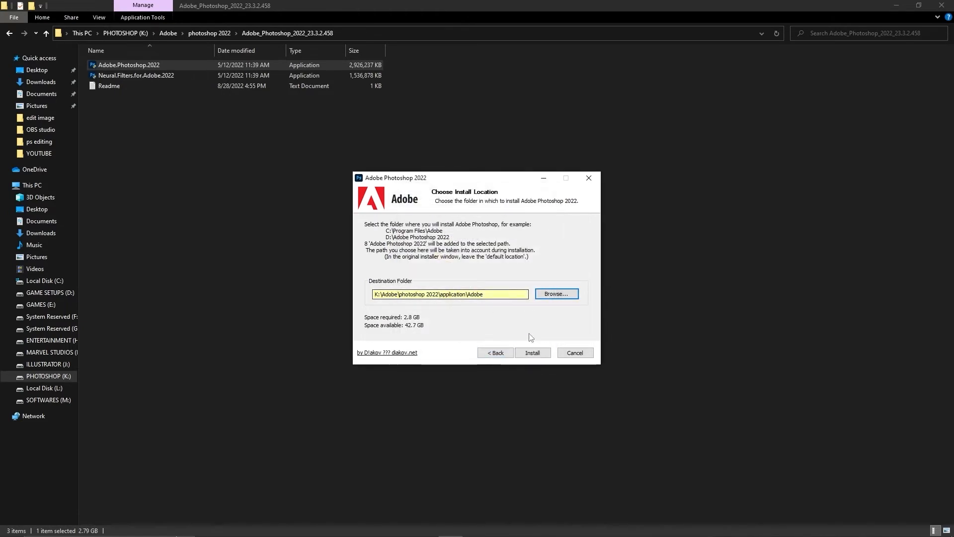
click(532, 353)
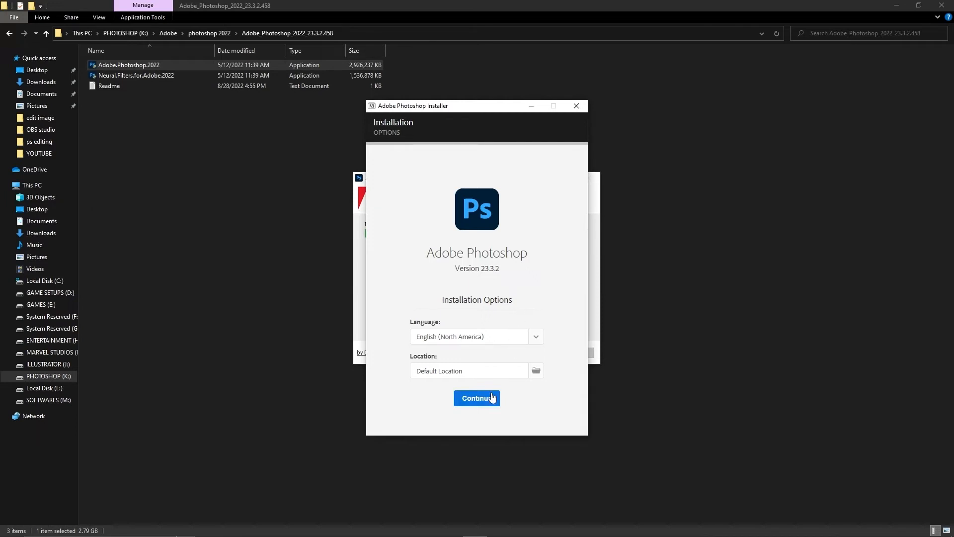
Step: Change the Photoshop install location, browsing to the photoshop 2022 folder inside Adobe on the PHOTOSHOP (K:) drive
click(536, 378)
click(456, 405)
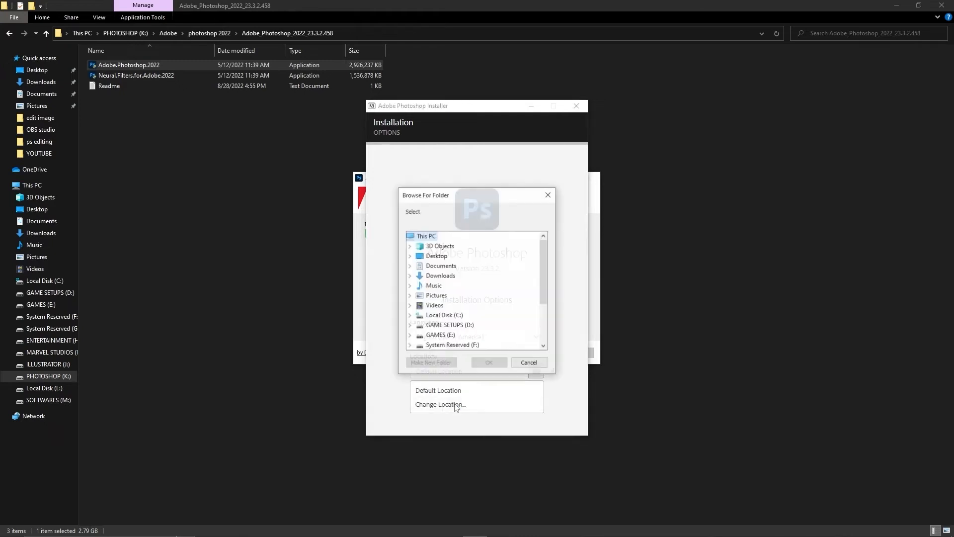
scroll(445, 341, down, 1)
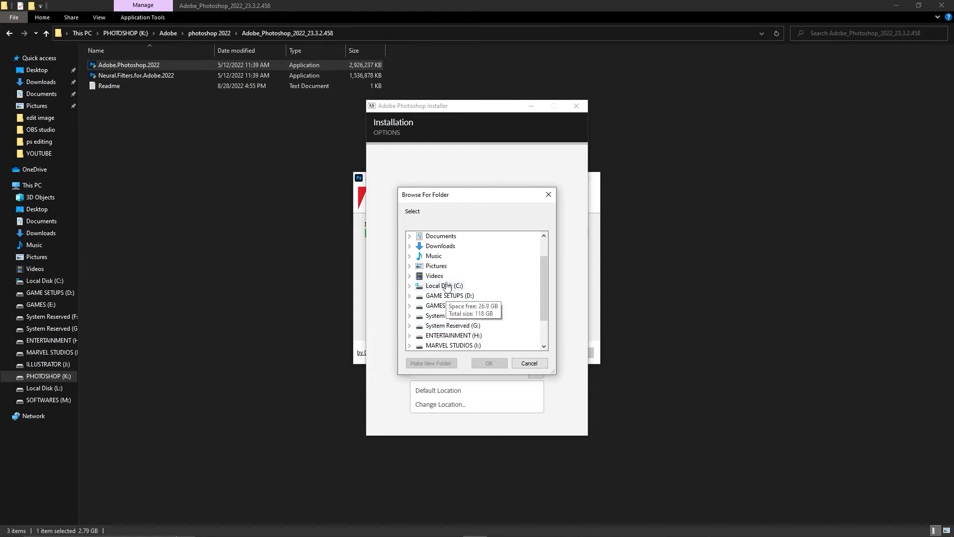
scroll(444, 328, down, 2)
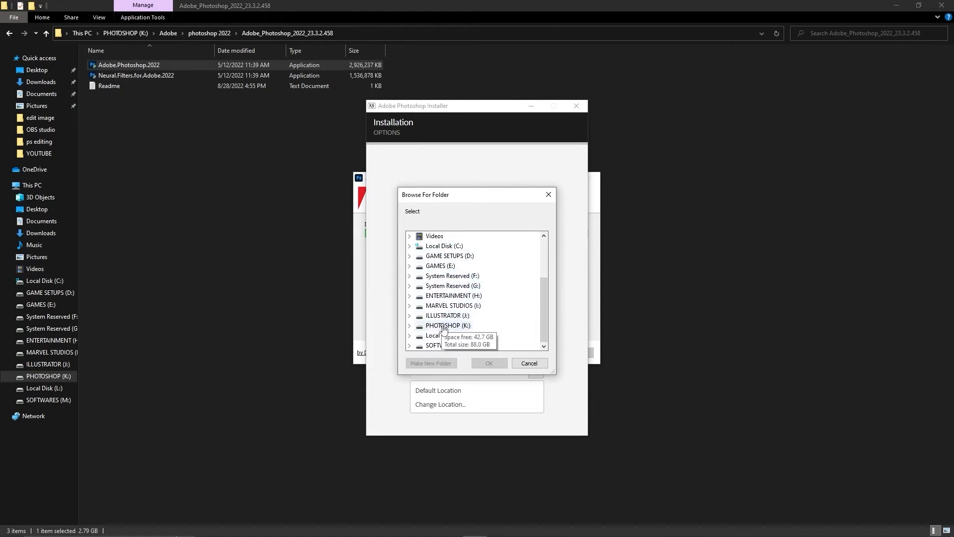
double_click(443, 328)
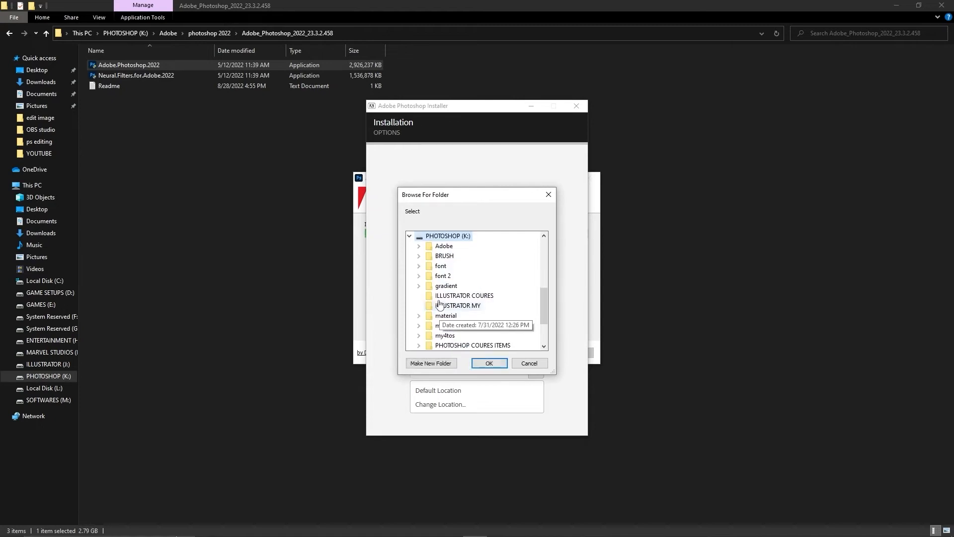
double_click(444, 246)
double_click(464, 305)
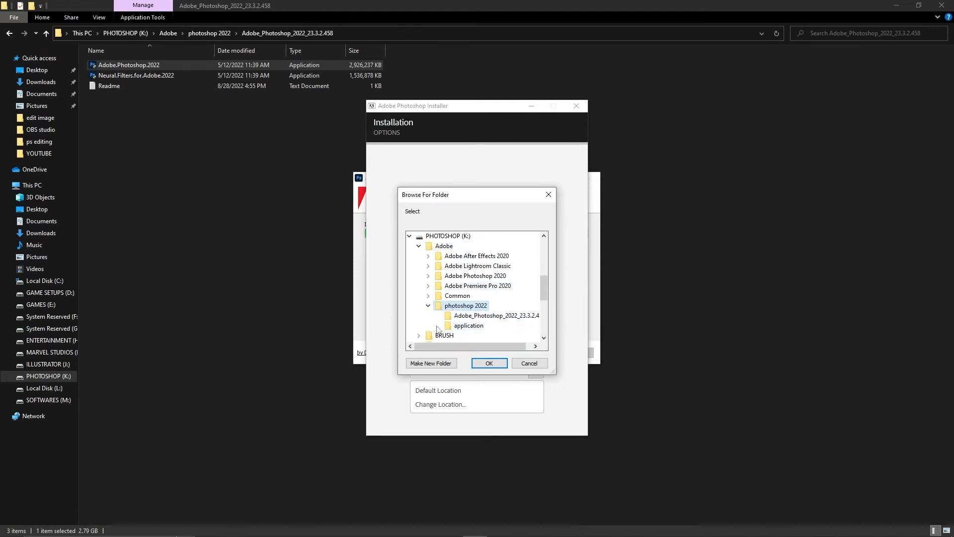
Step: Create a folder named "011" inside photoshop 2022 and set it as the install location
click(436, 367)
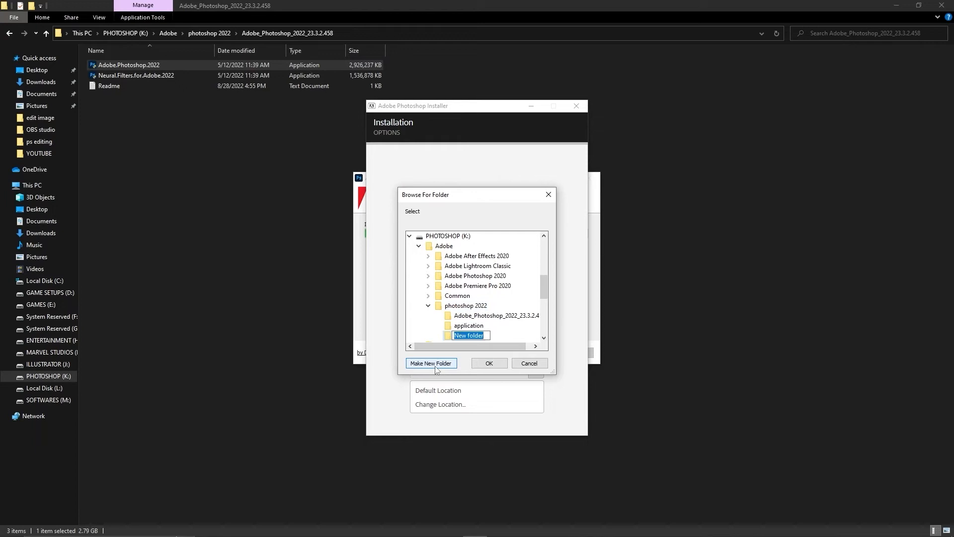
key(BackSpace)
text(011)
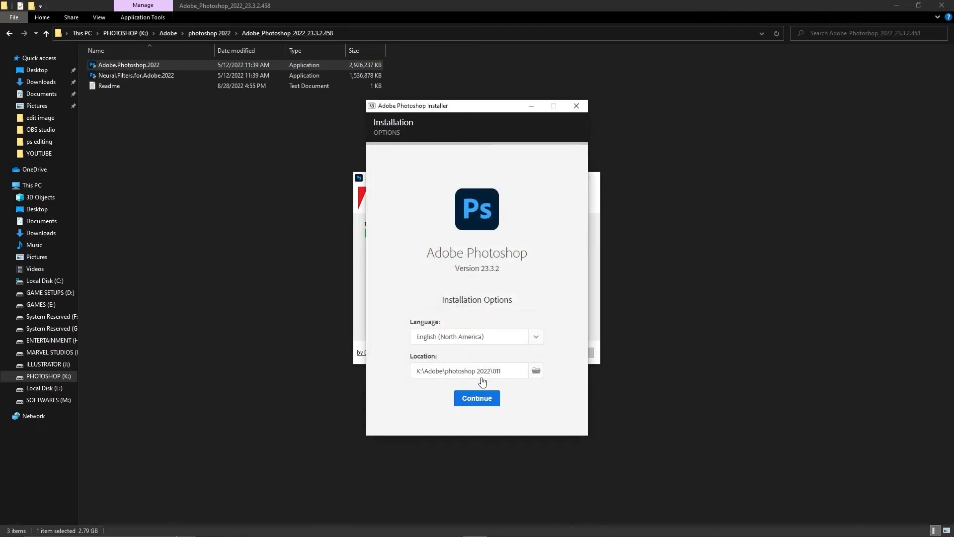
Step: Run the Photoshop installation with the chosen options and close the installer once it finishes
click(481, 403)
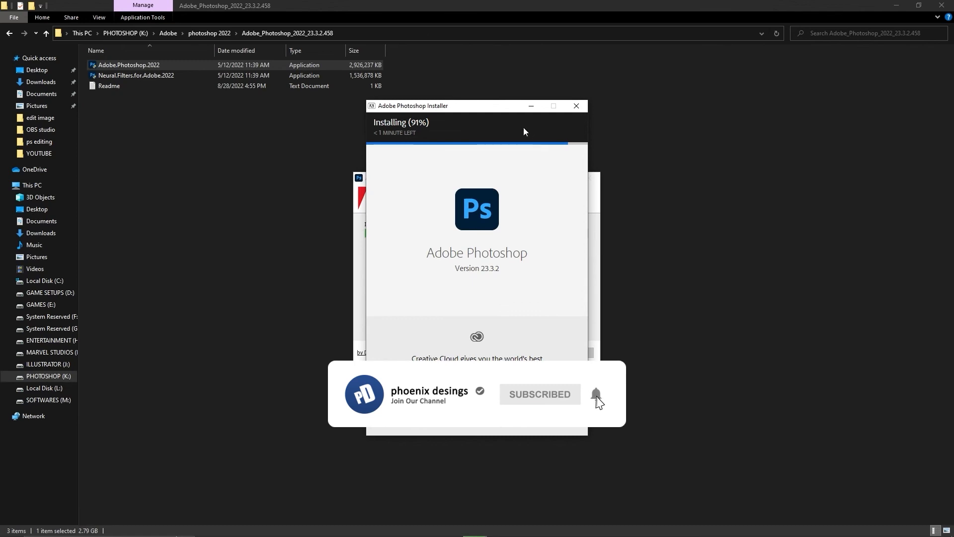
drag(499, 111, 739, 116)
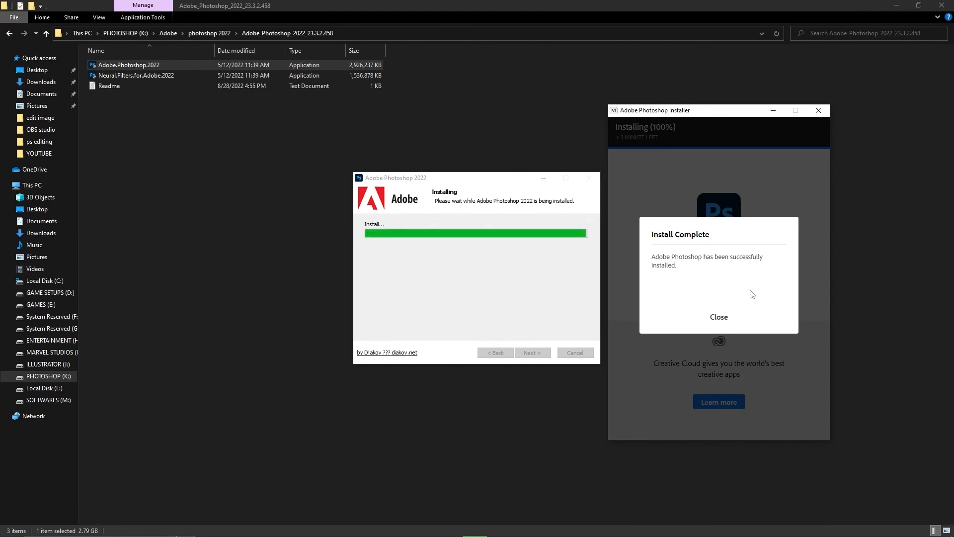
click(721, 318)
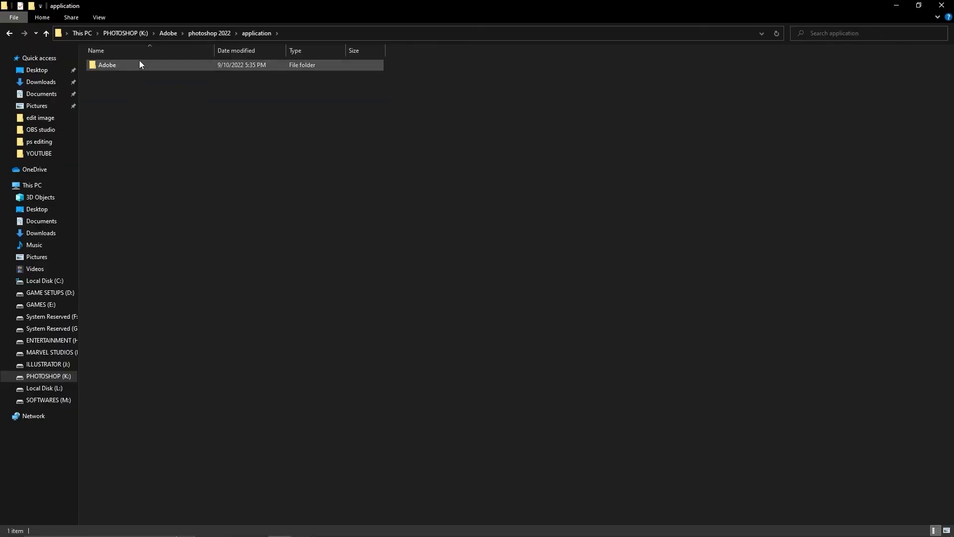
Step: Open Adobe Photoshop 2022 within the application folder's Adobe subfolder and launch the Photoshop application from there
double_click(139, 63)
double_click(142, 66)
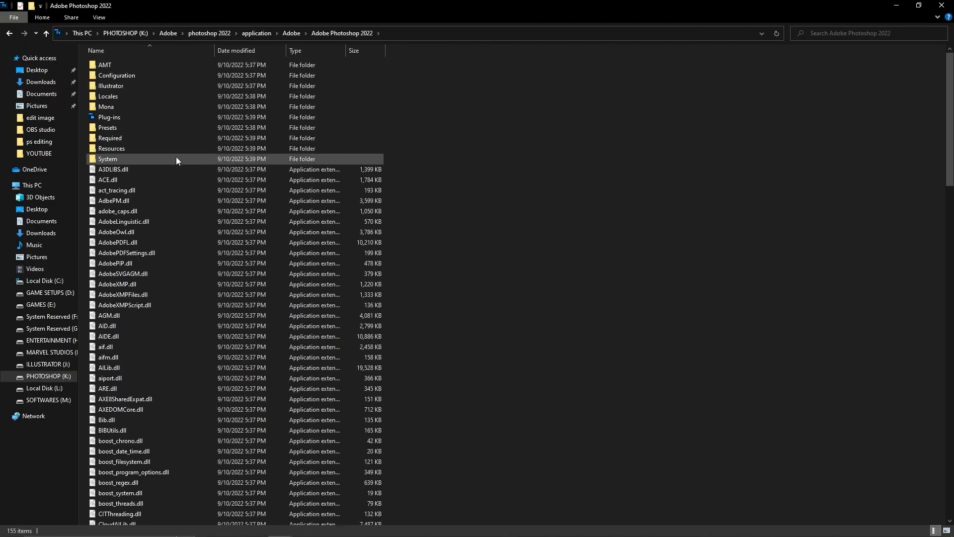
scroll(180, 167, down, 3)
scroll(180, 166, down, 8)
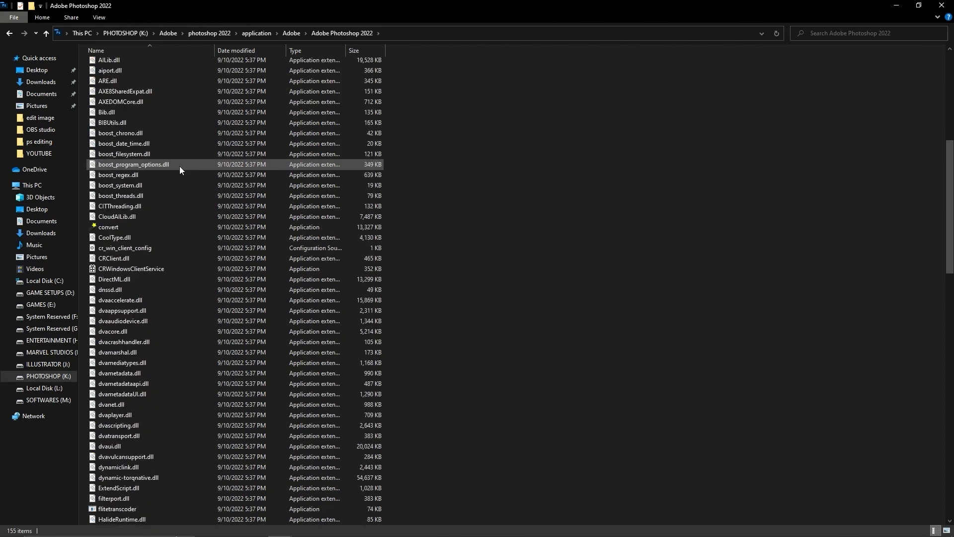
scroll(180, 167, down, 12)
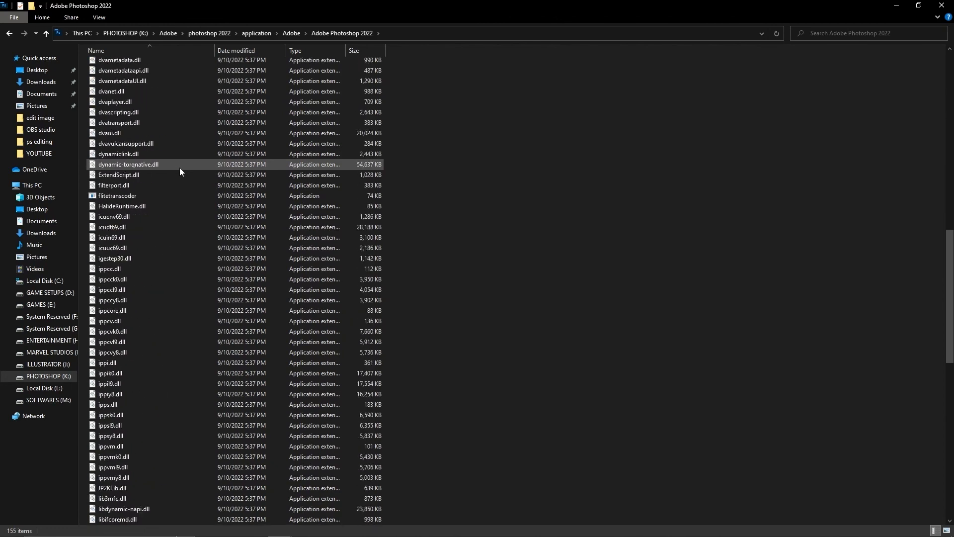
scroll(180, 172, down, 12)
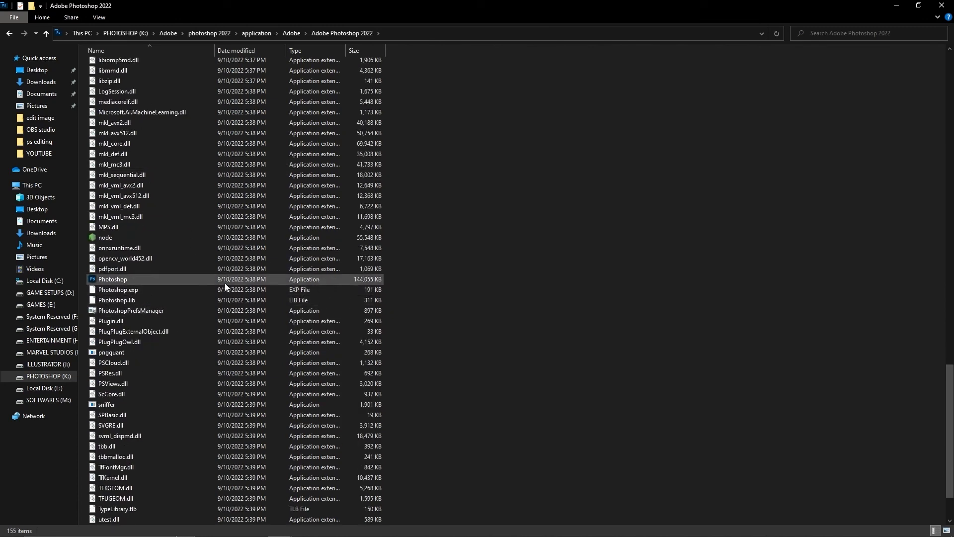
double_click(197, 280)
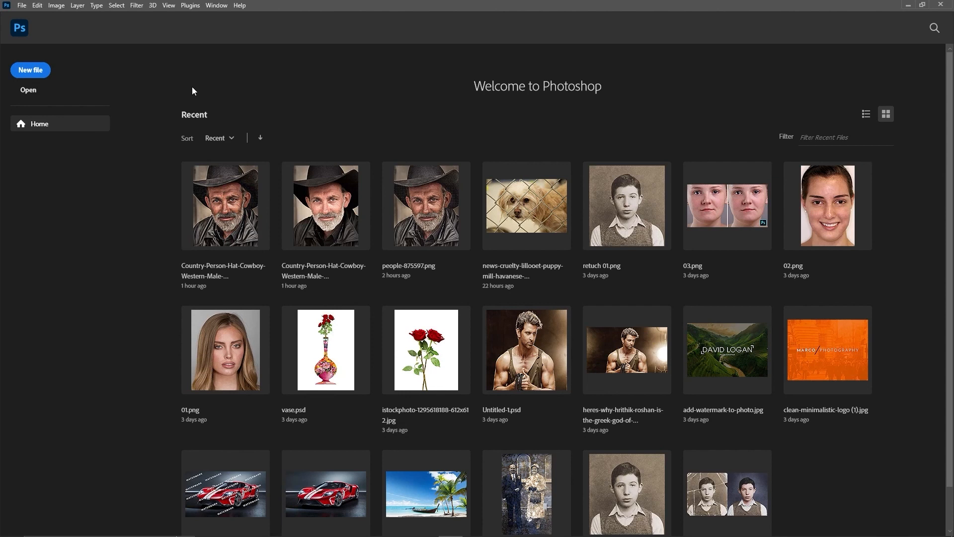
Step: Create a new 1920 x 1080 px document at 300 ppi with RGB color and a white background
click(25, 74)
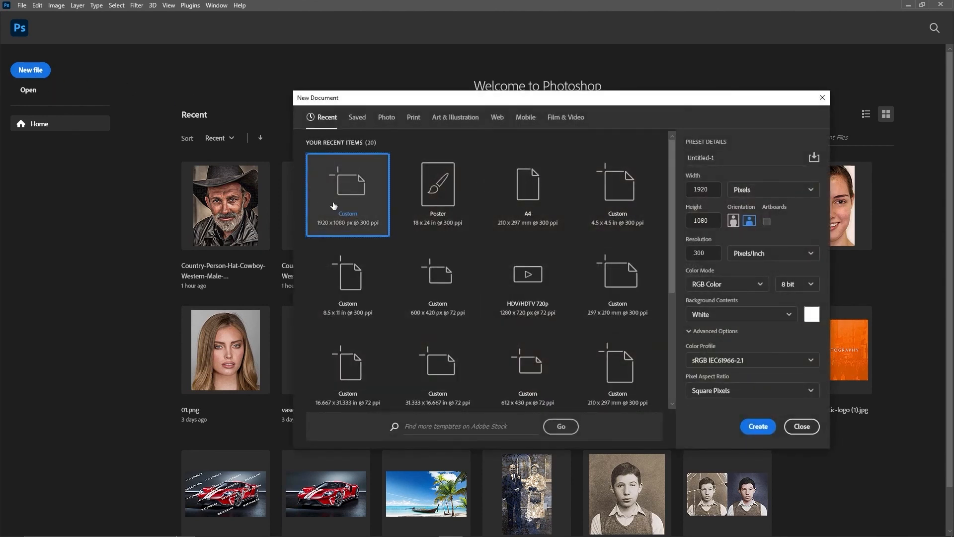
click(758, 427)
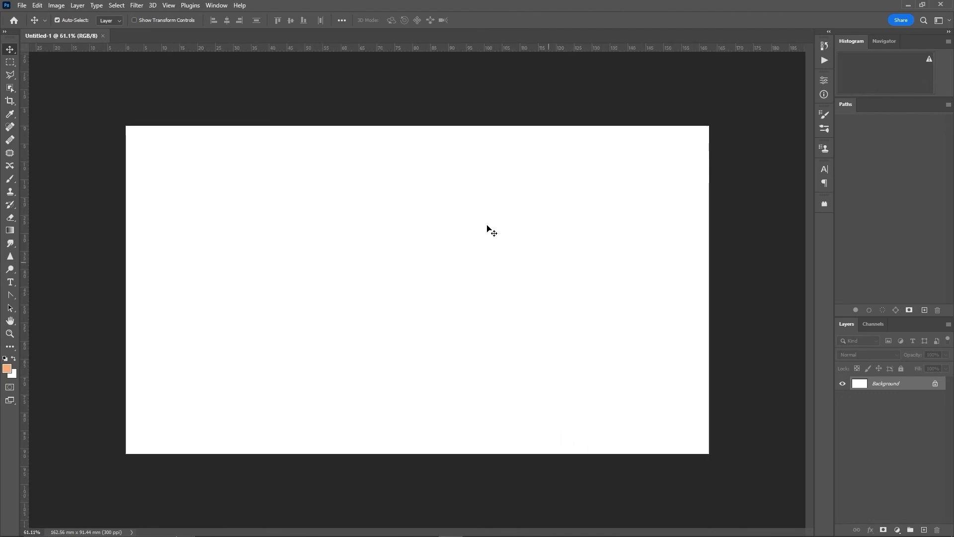
click(19, 5)
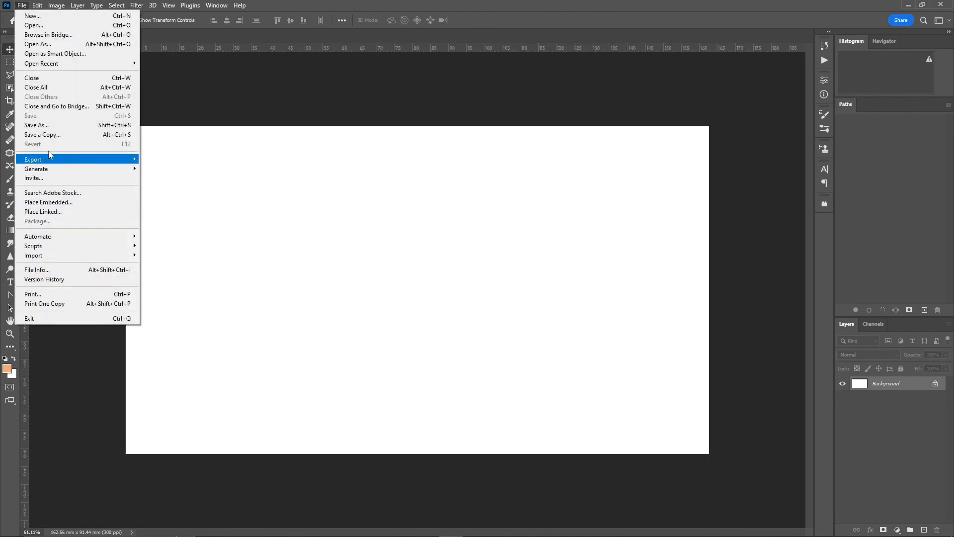